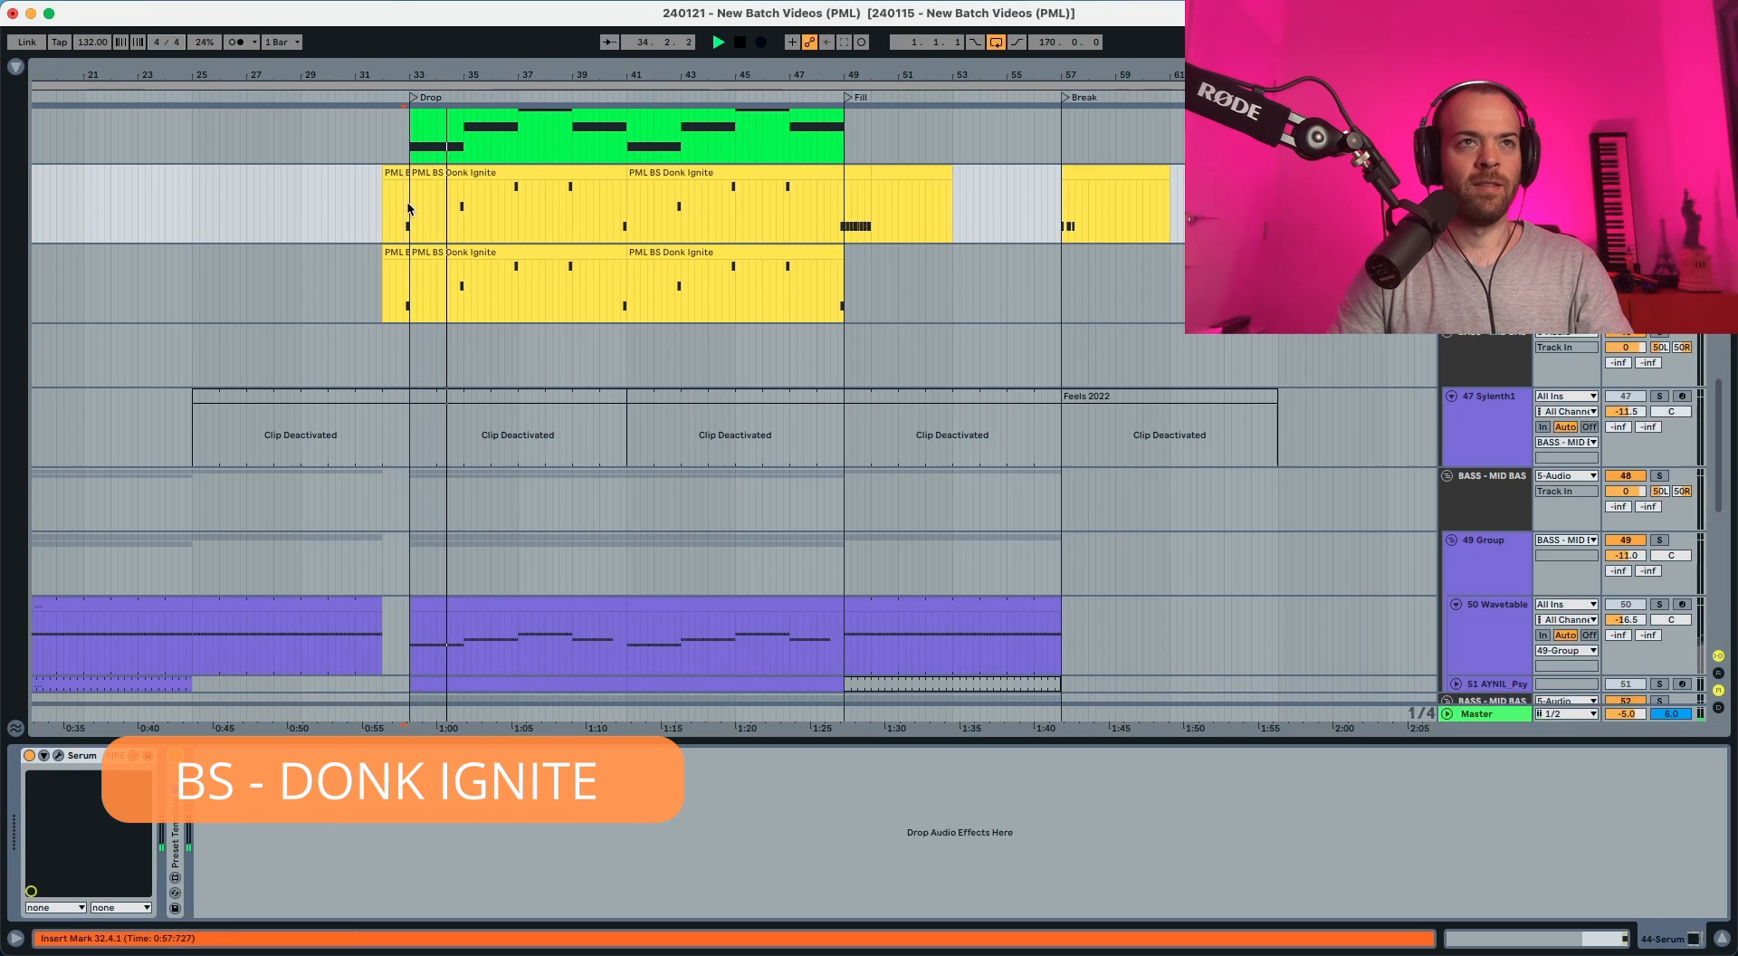
# Inspect the notes of the PML BS Donk Ignite clip at bar 33 and play the fill clip at bar 49.
pyautogui.doubleClick(434, 172)
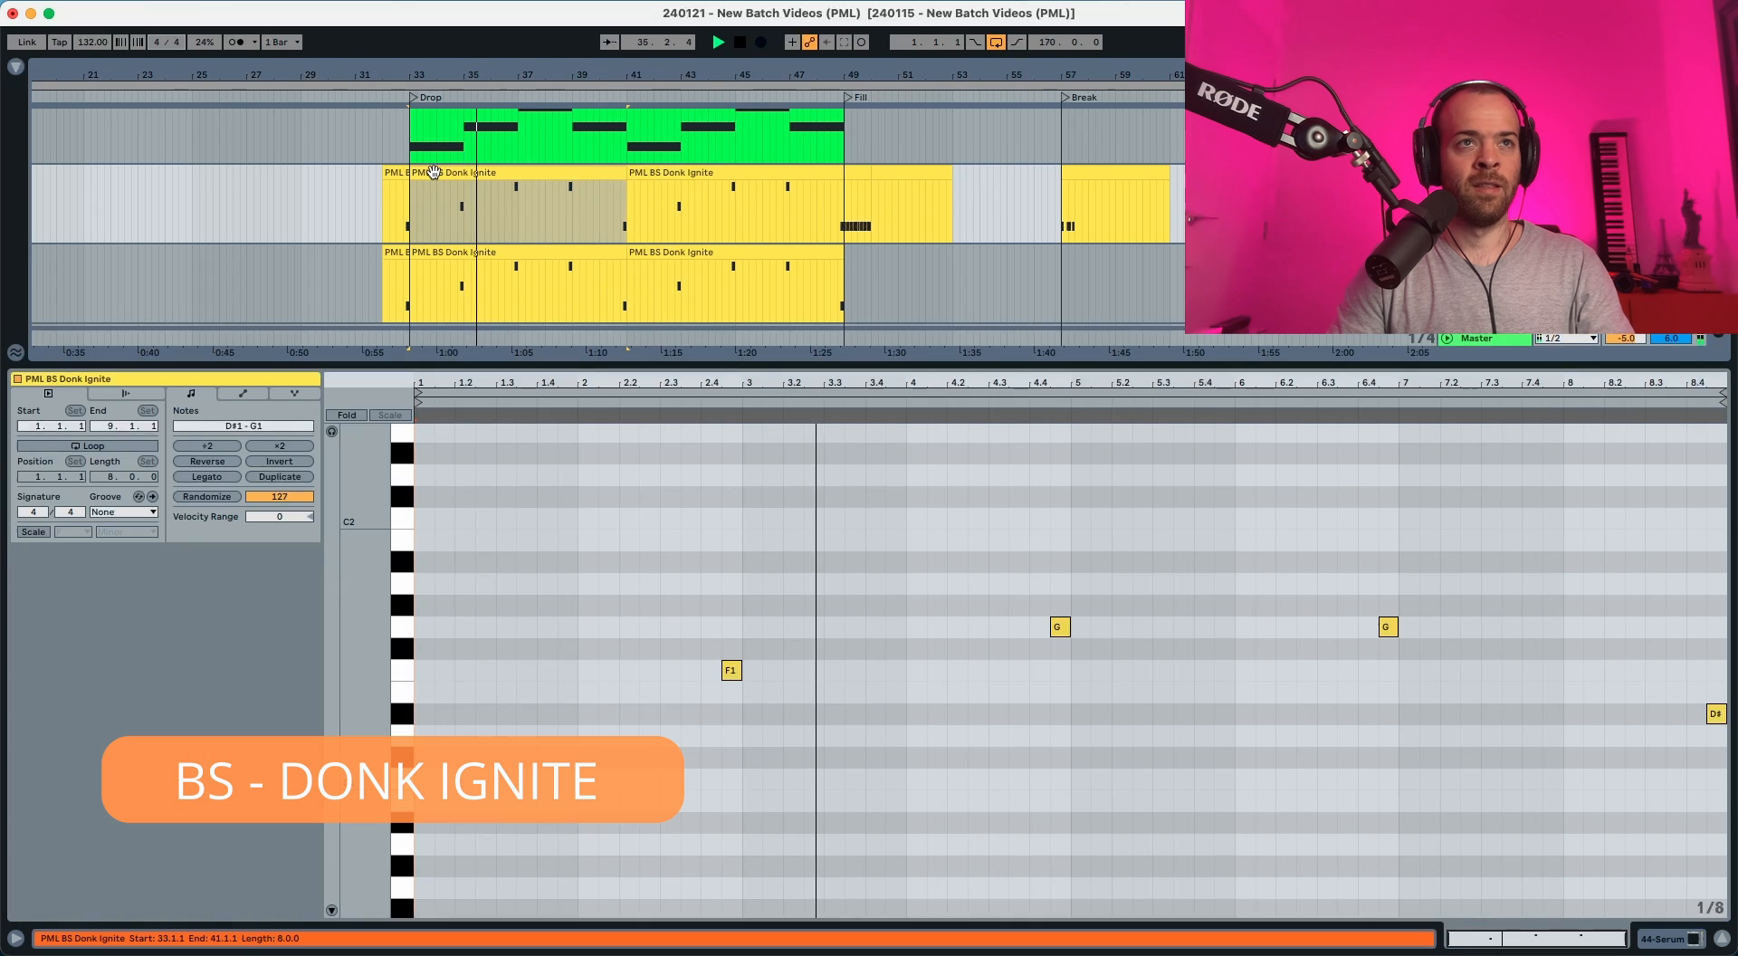
pyautogui.press('space')
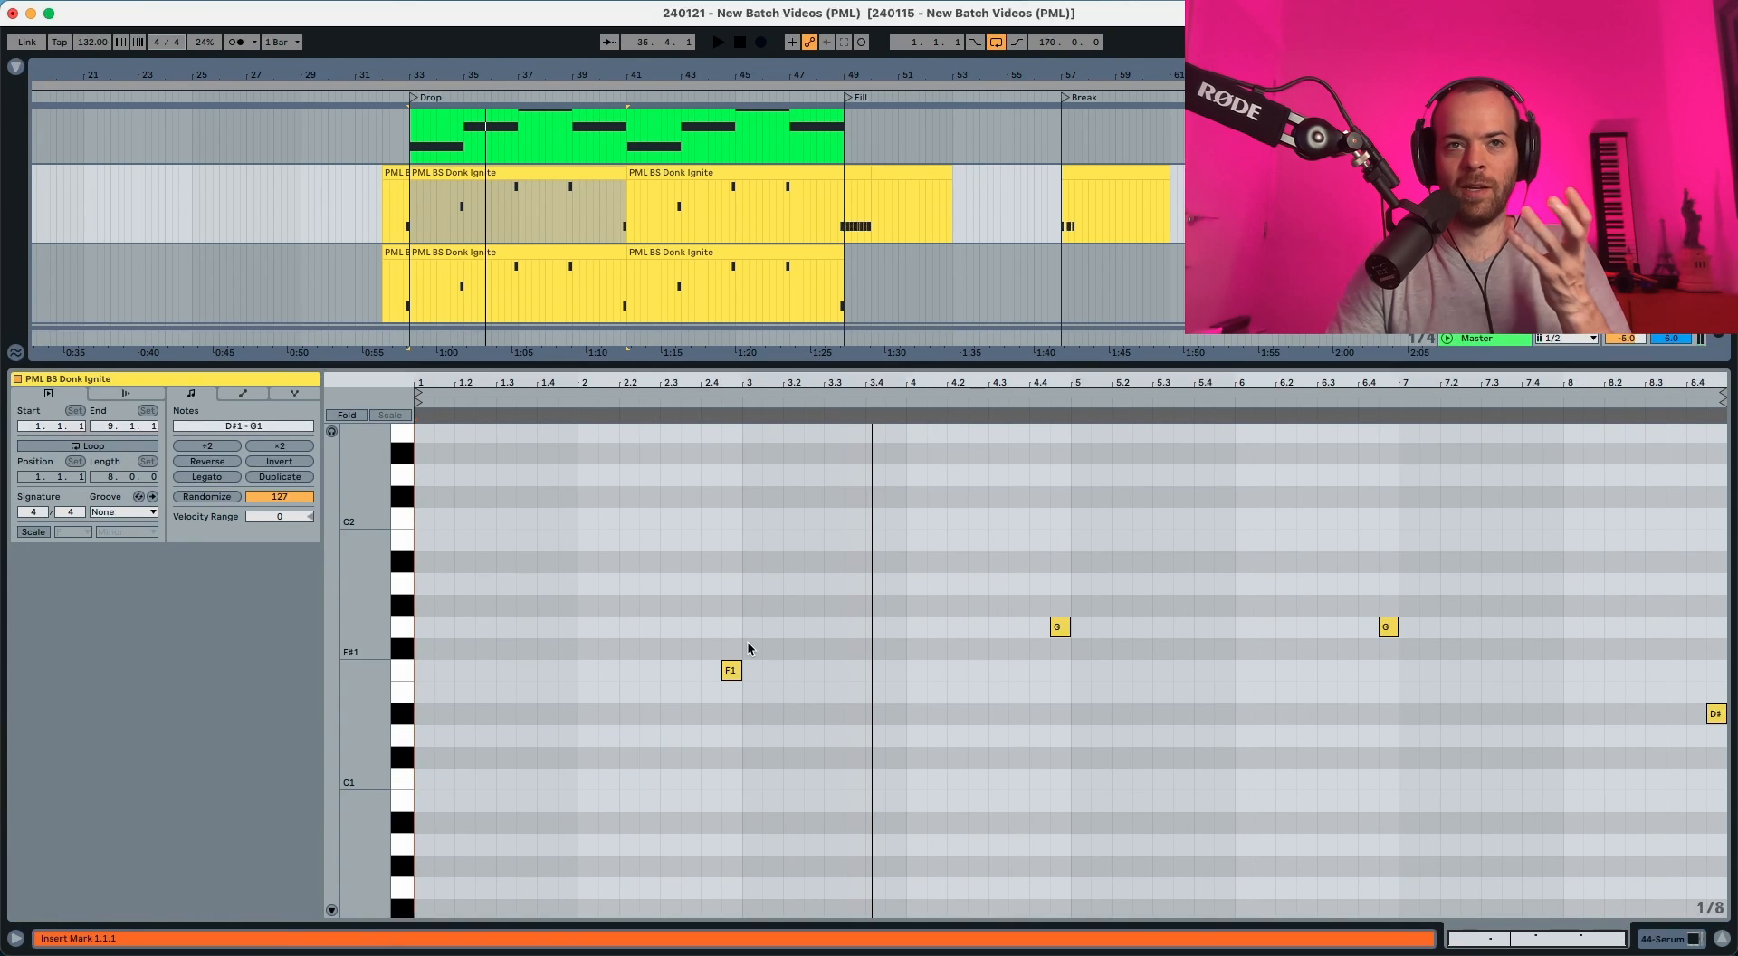
pyautogui.click(858, 174)
pyautogui.press('space')
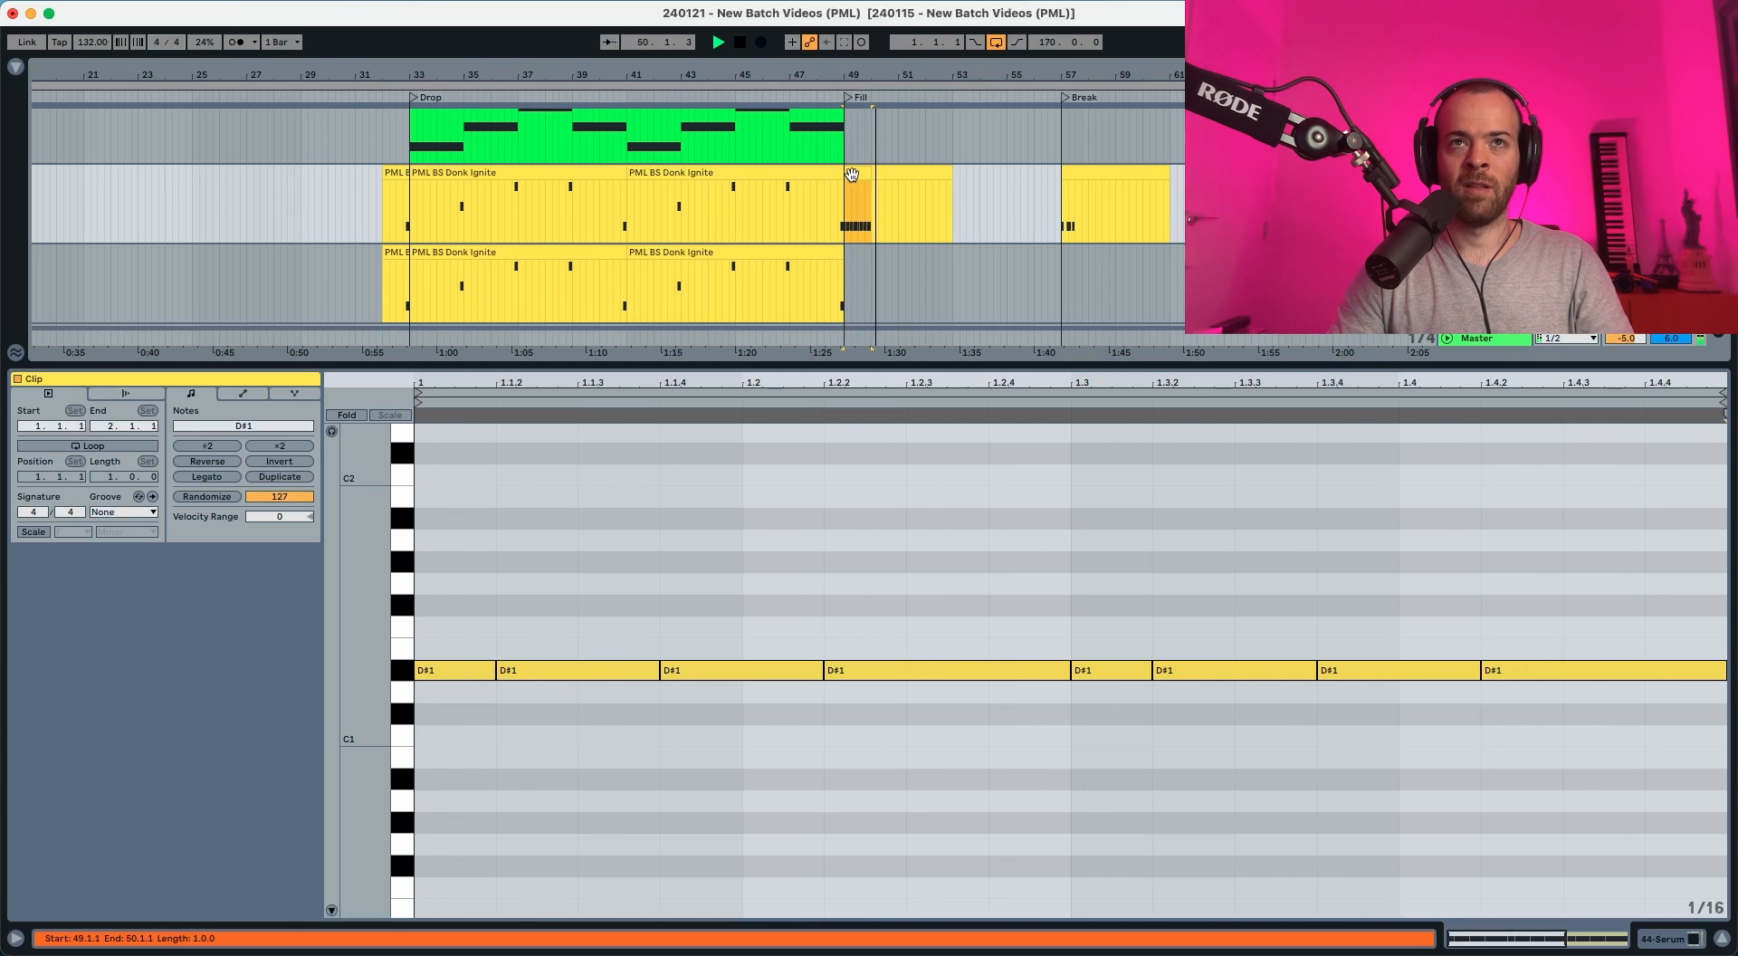
pyautogui.press('space')
# Look through the other tracks of the arrangement and play the section from bar 49.
pyautogui.scroll(-5, 852, 218)
pyautogui.scroll(3, 606, 217)
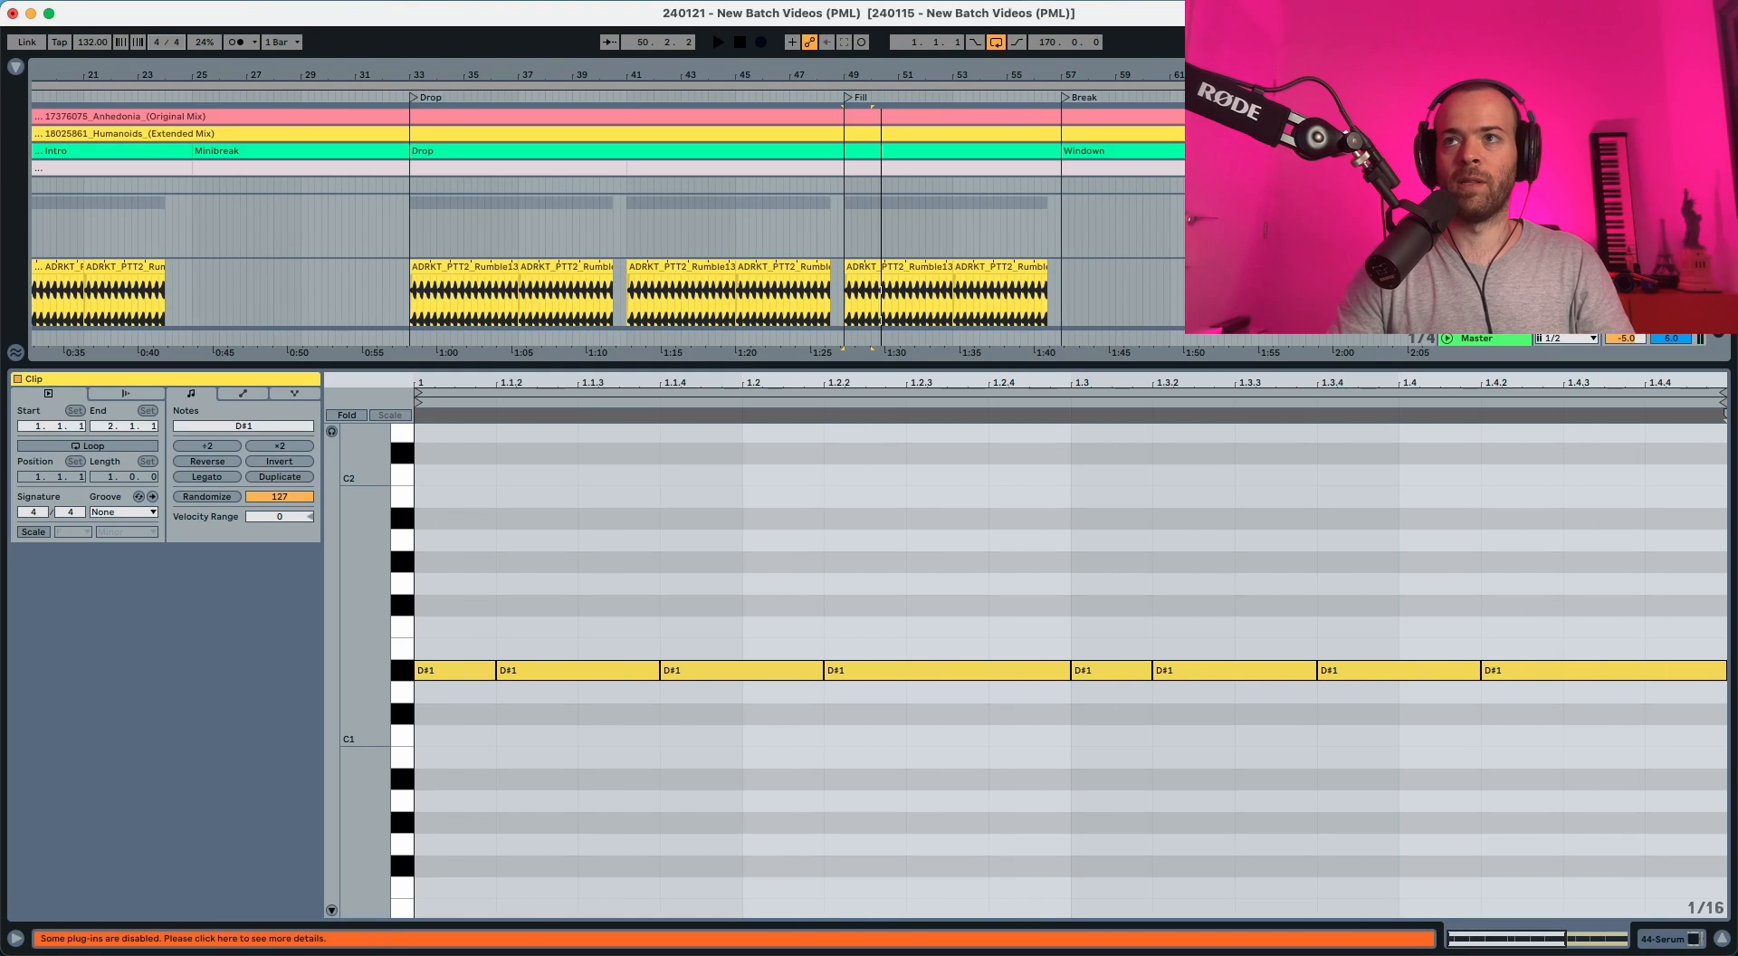
pyautogui.scroll(-2, 606, 217)
pyautogui.scroll(-8, 1072, 197)
pyautogui.press('space')
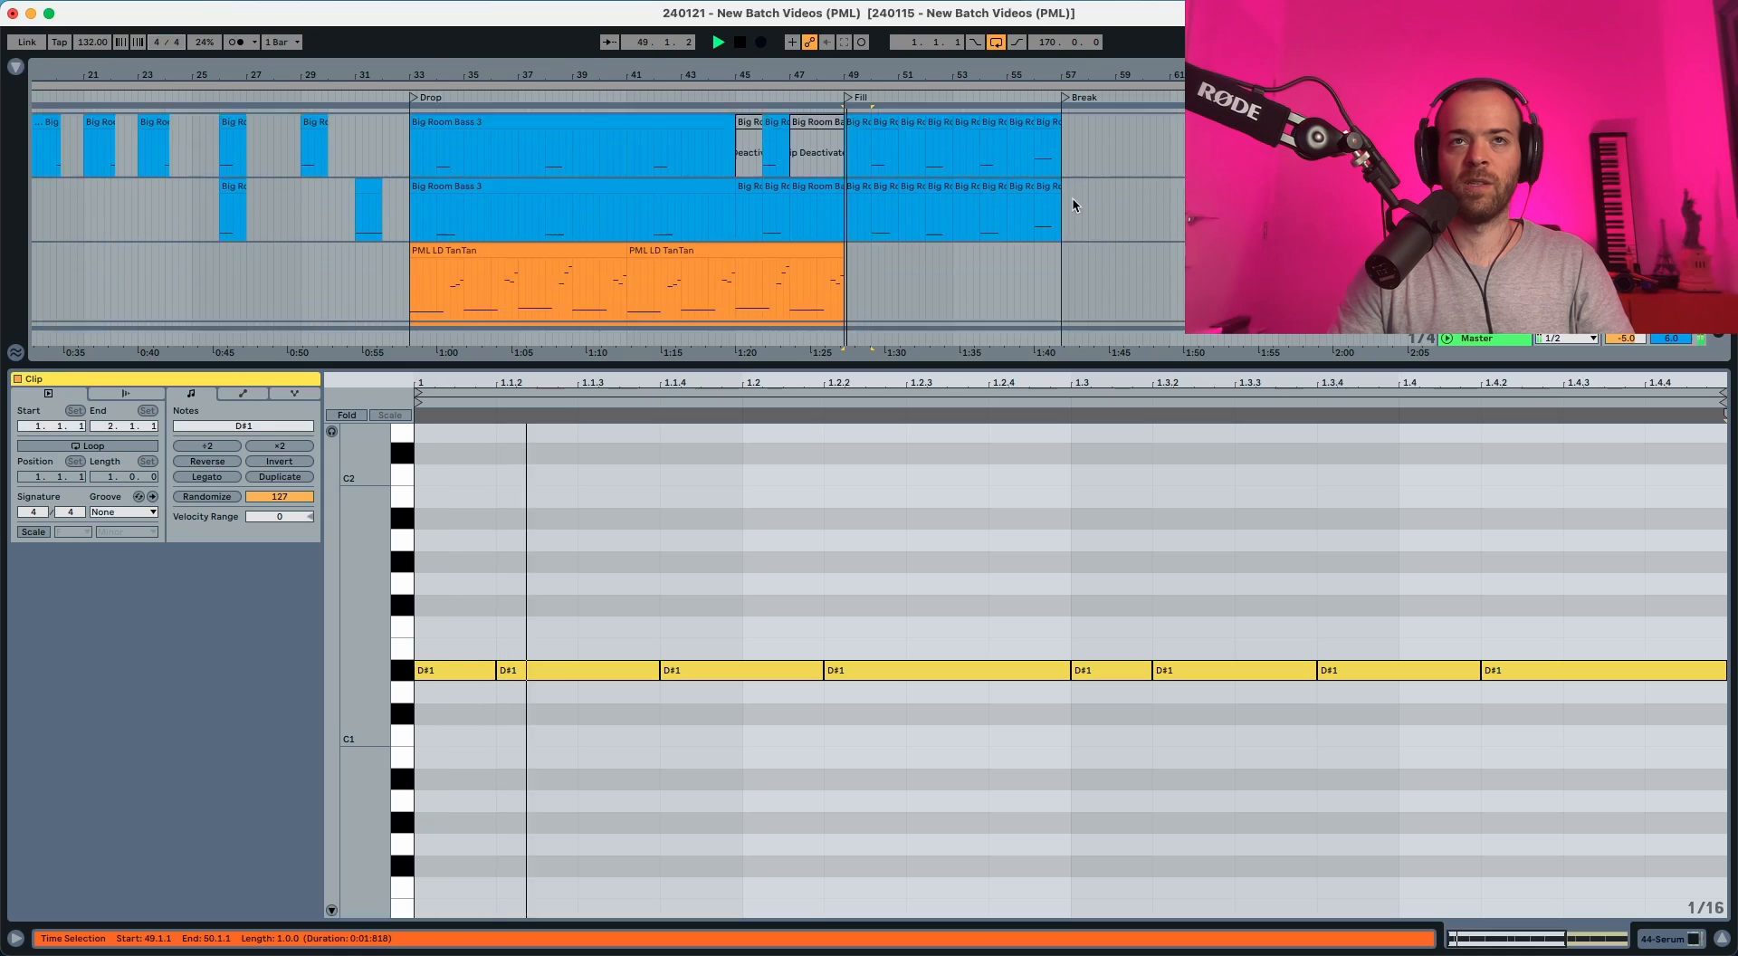
# Play the PML BS Donk Ignite clip from bar 33, and again from bar 32.3 just before the drop.
pyautogui.scroll(2, 477, 161)
pyautogui.click(477, 158)
pyautogui.press('space')
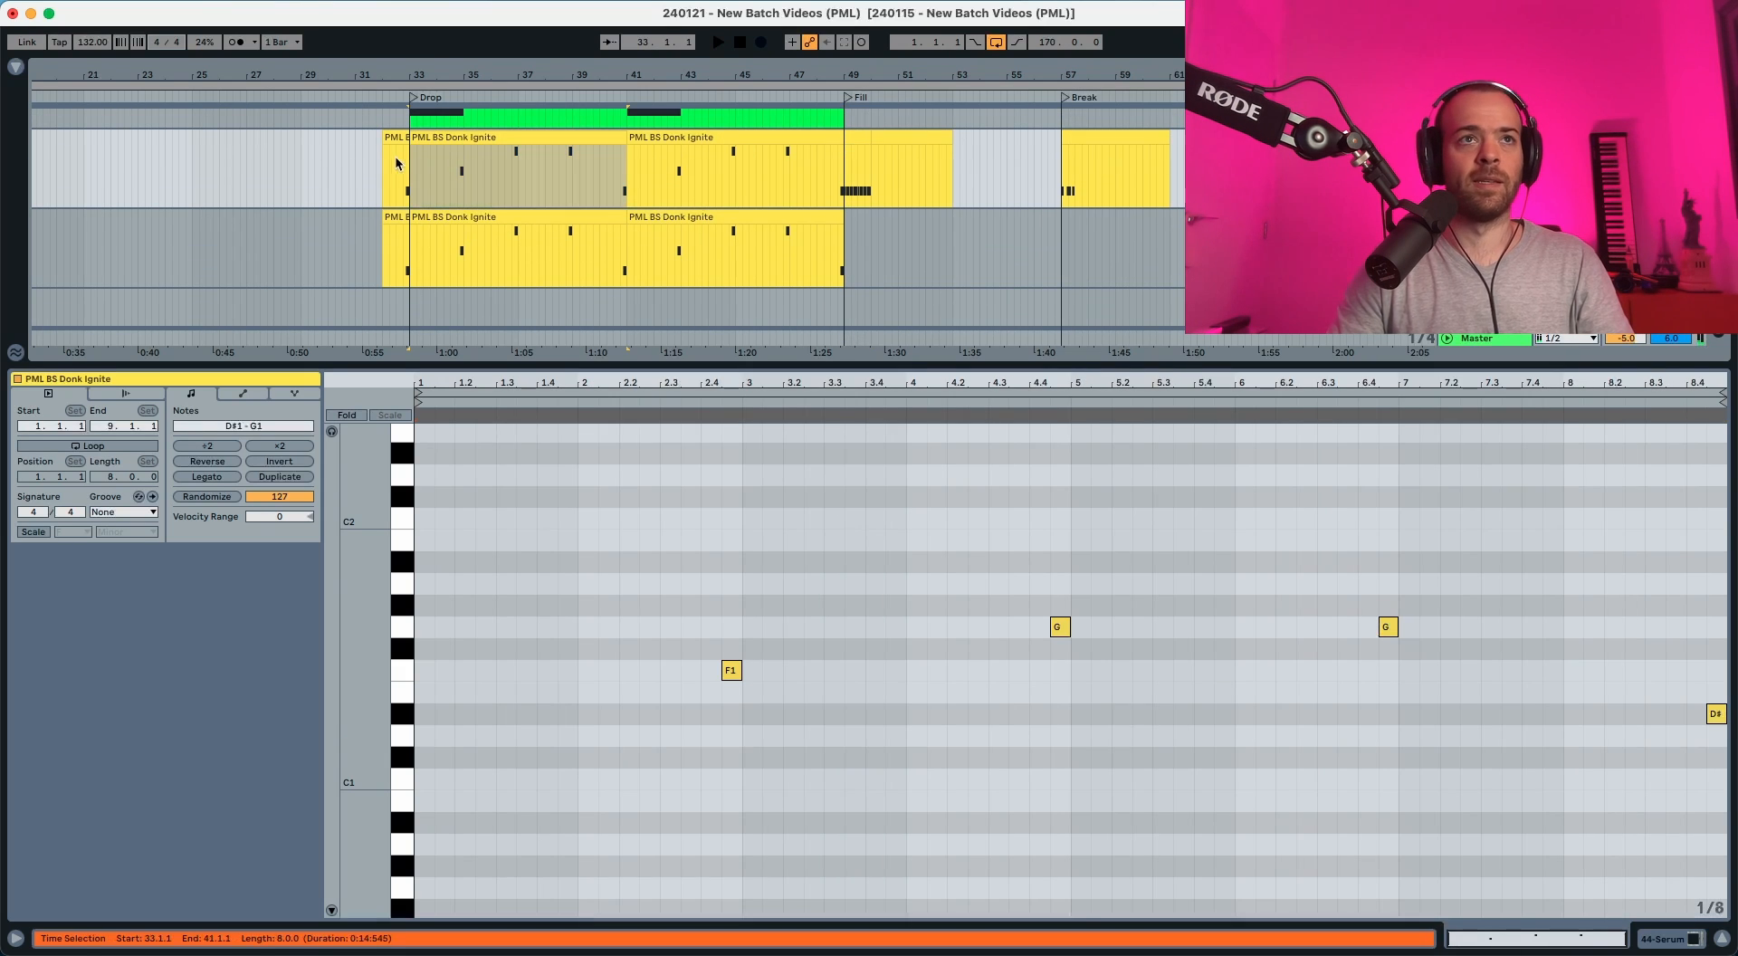
pyautogui.click(398, 167)
pyautogui.press('space')
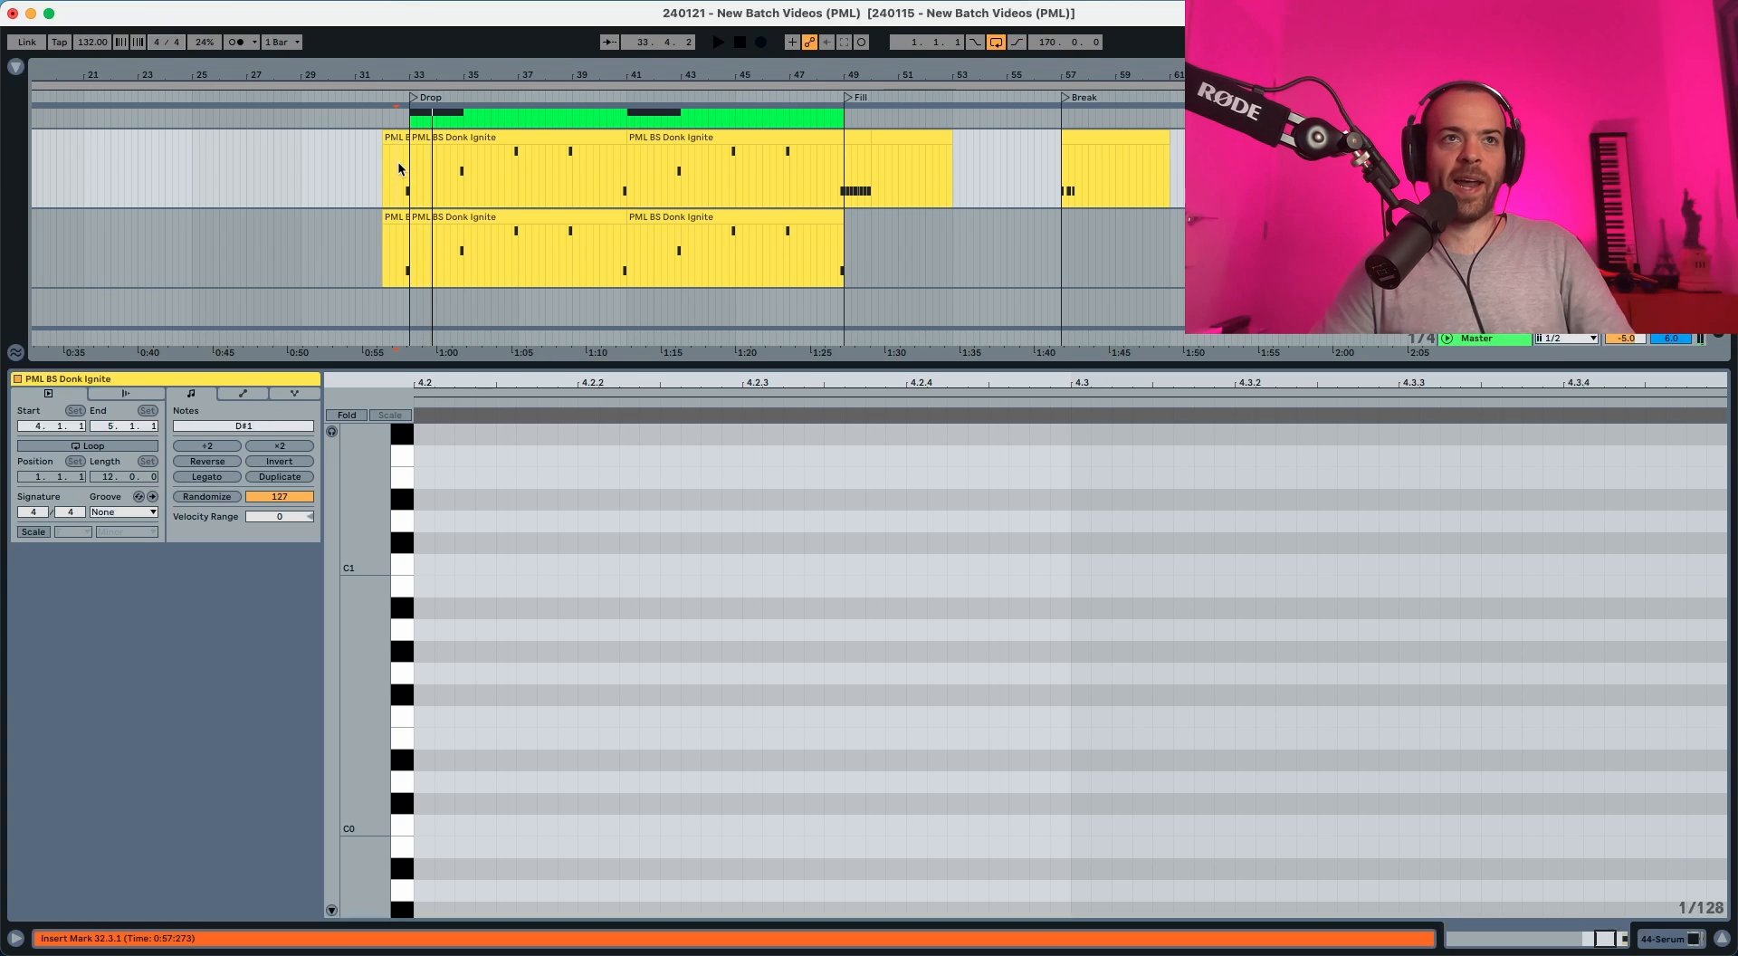
pyautogui.press('space')
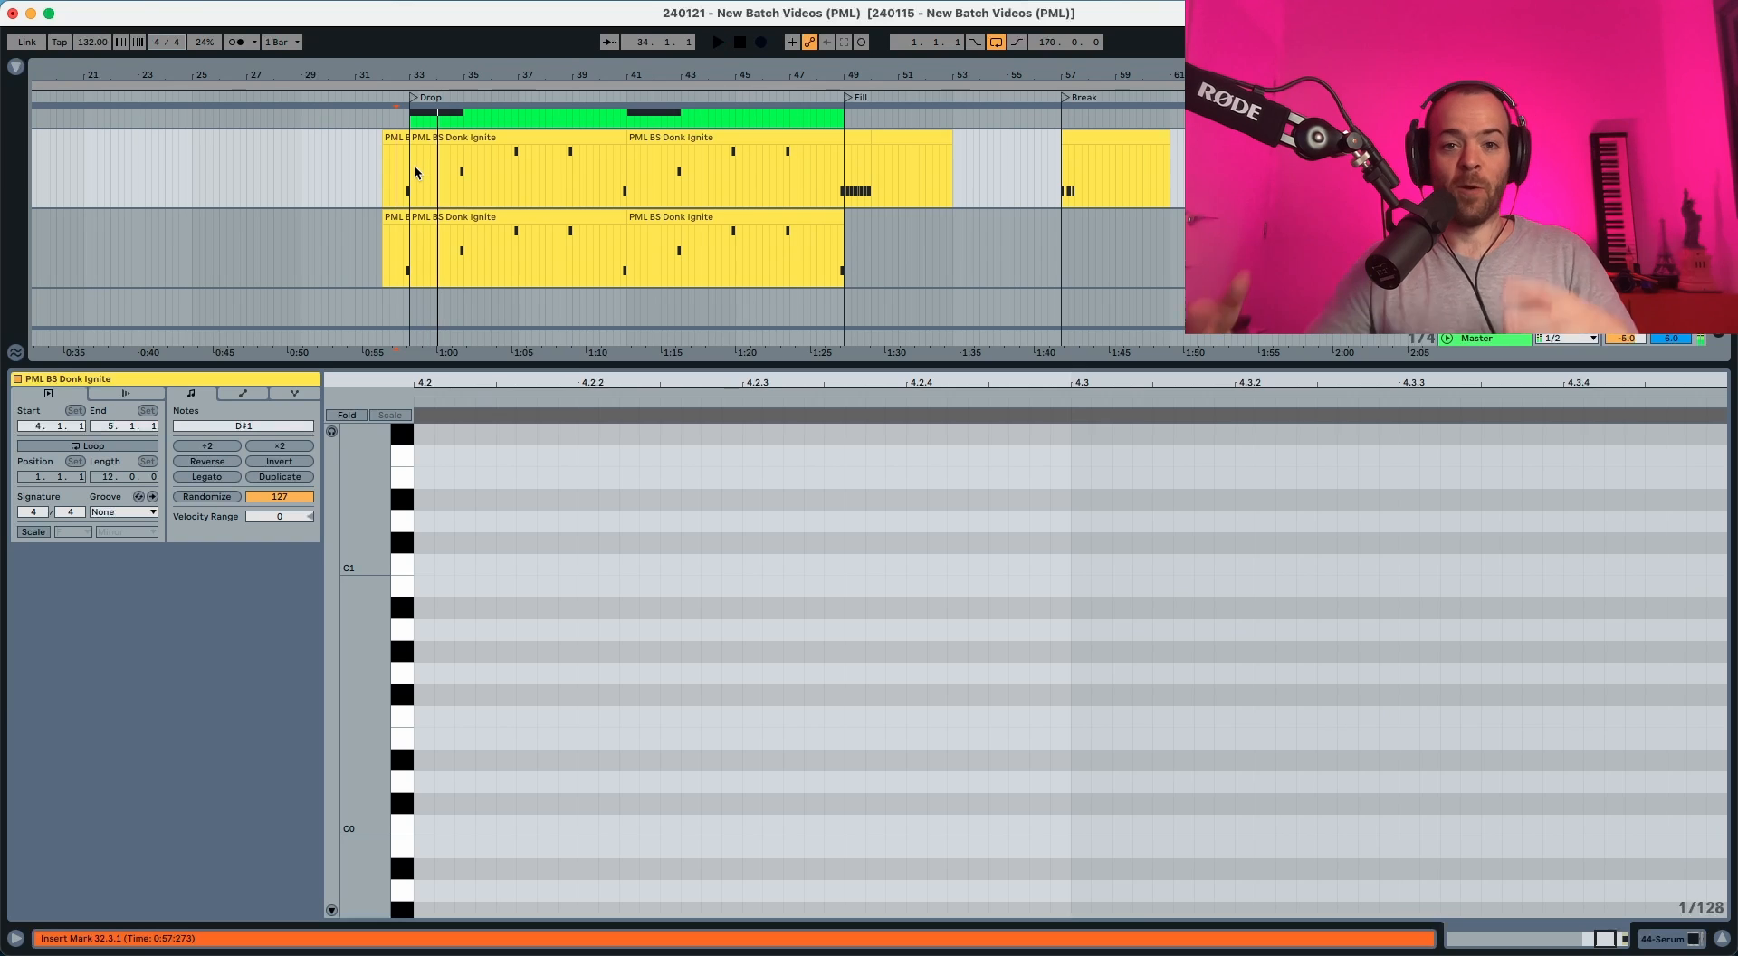
pyautogui.press('space')
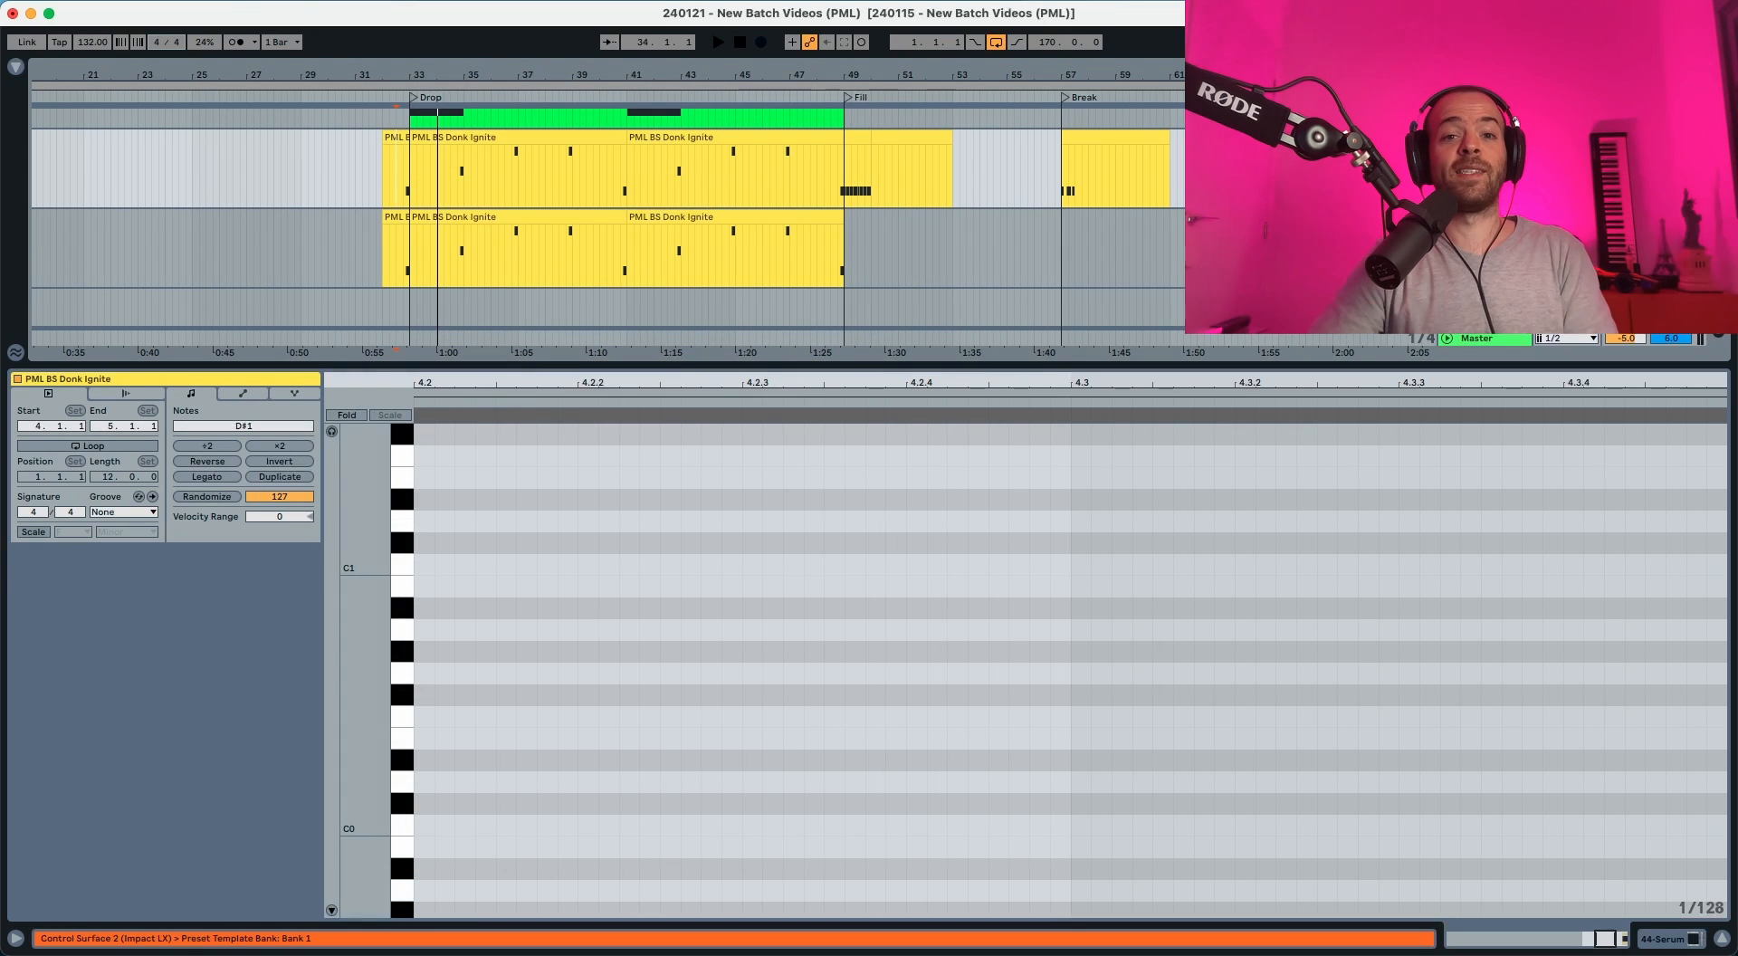
# On the duplicate Donk Ignite track's Serum, load the Basic Shapes wavetable in oscillator A and move its wavetable position to the square wave.
pyautogui.click(1038, 252)
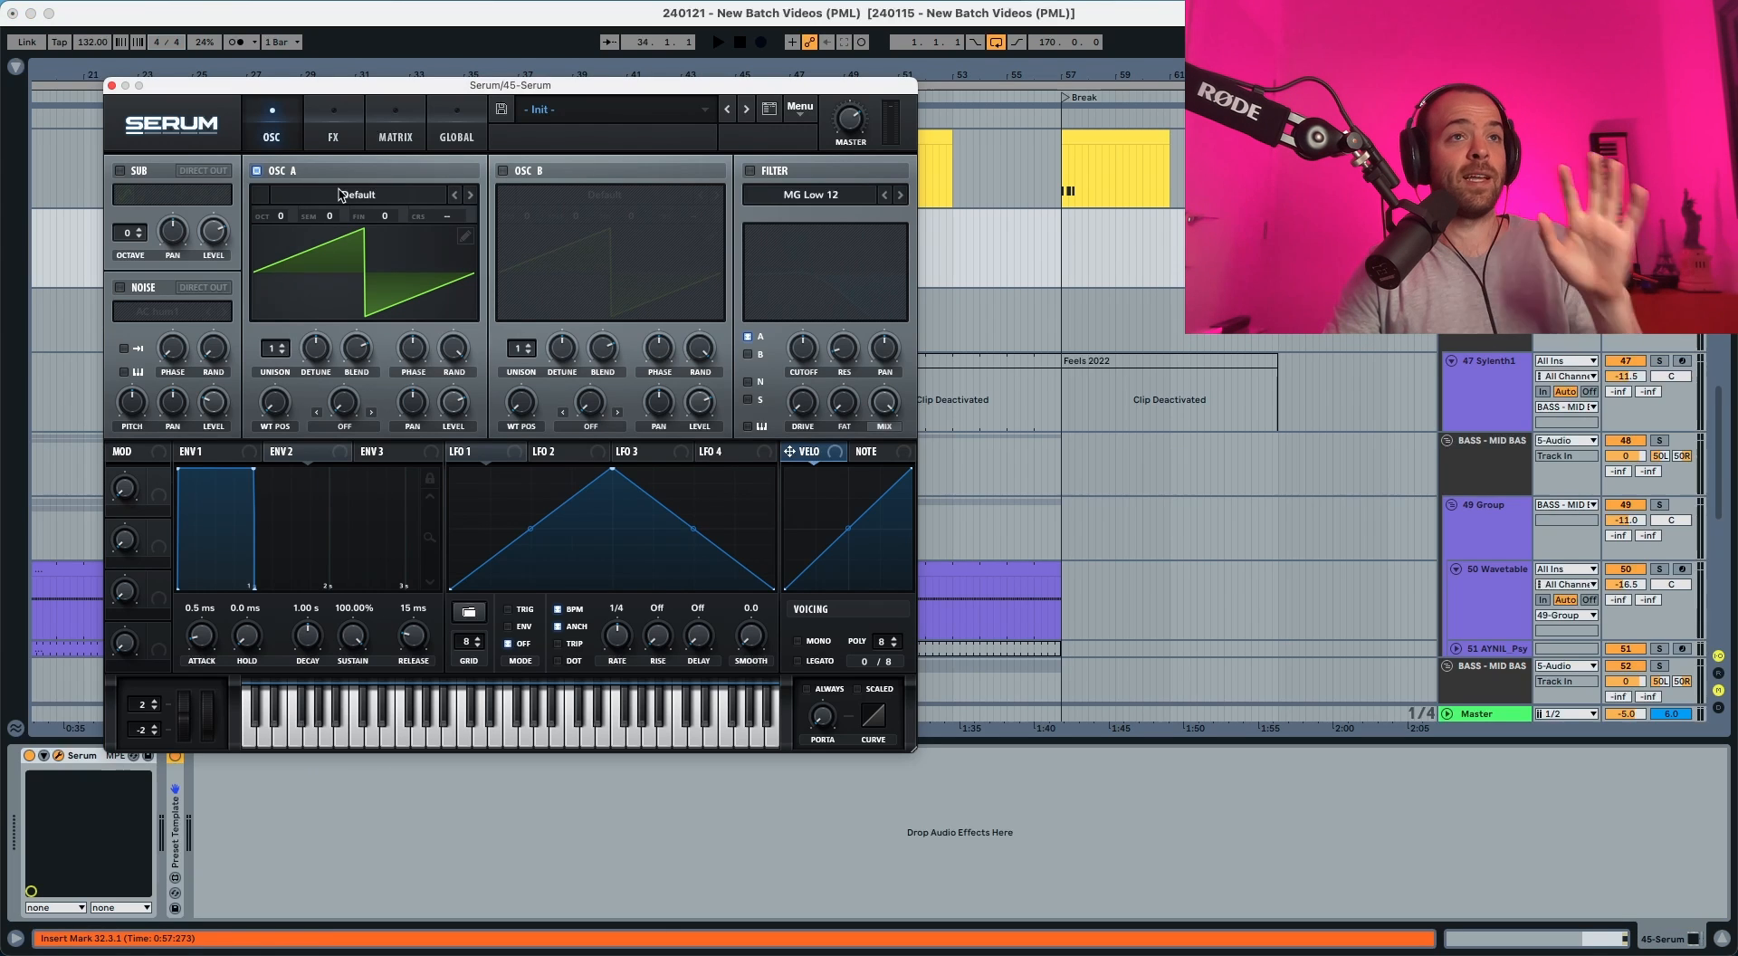
pyautogui.click(340, 194)
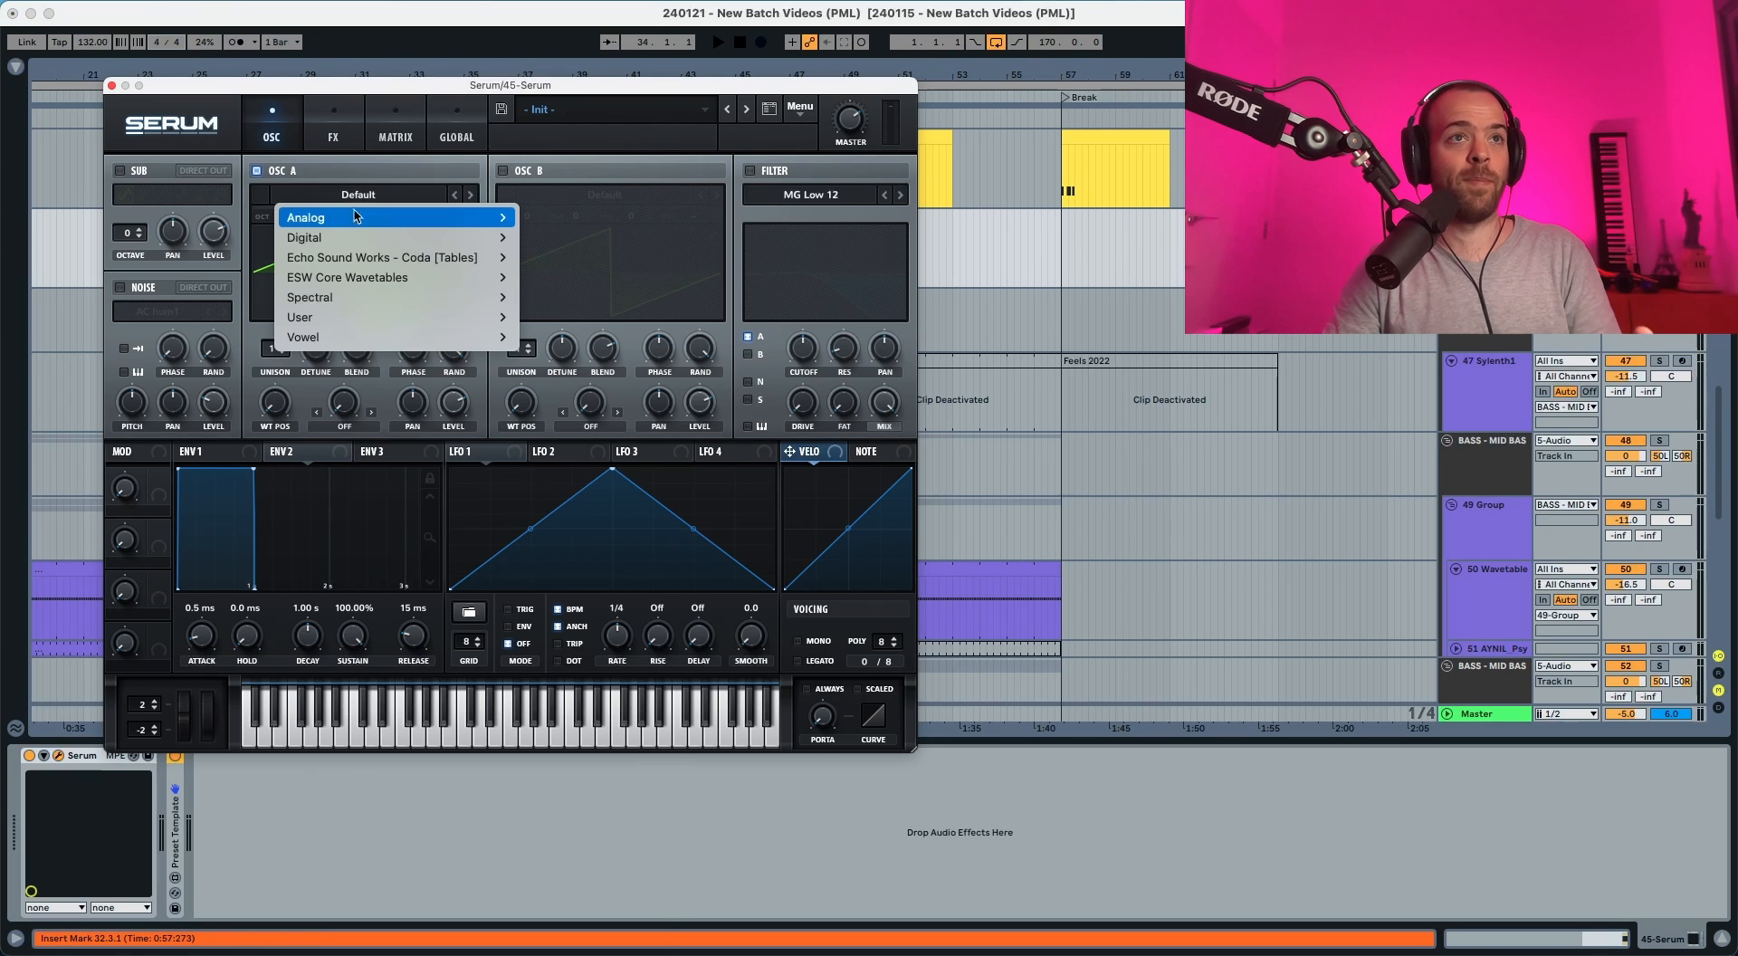
pyautogui.moveTo(358, 218)
pyautogui.click(564, 220)
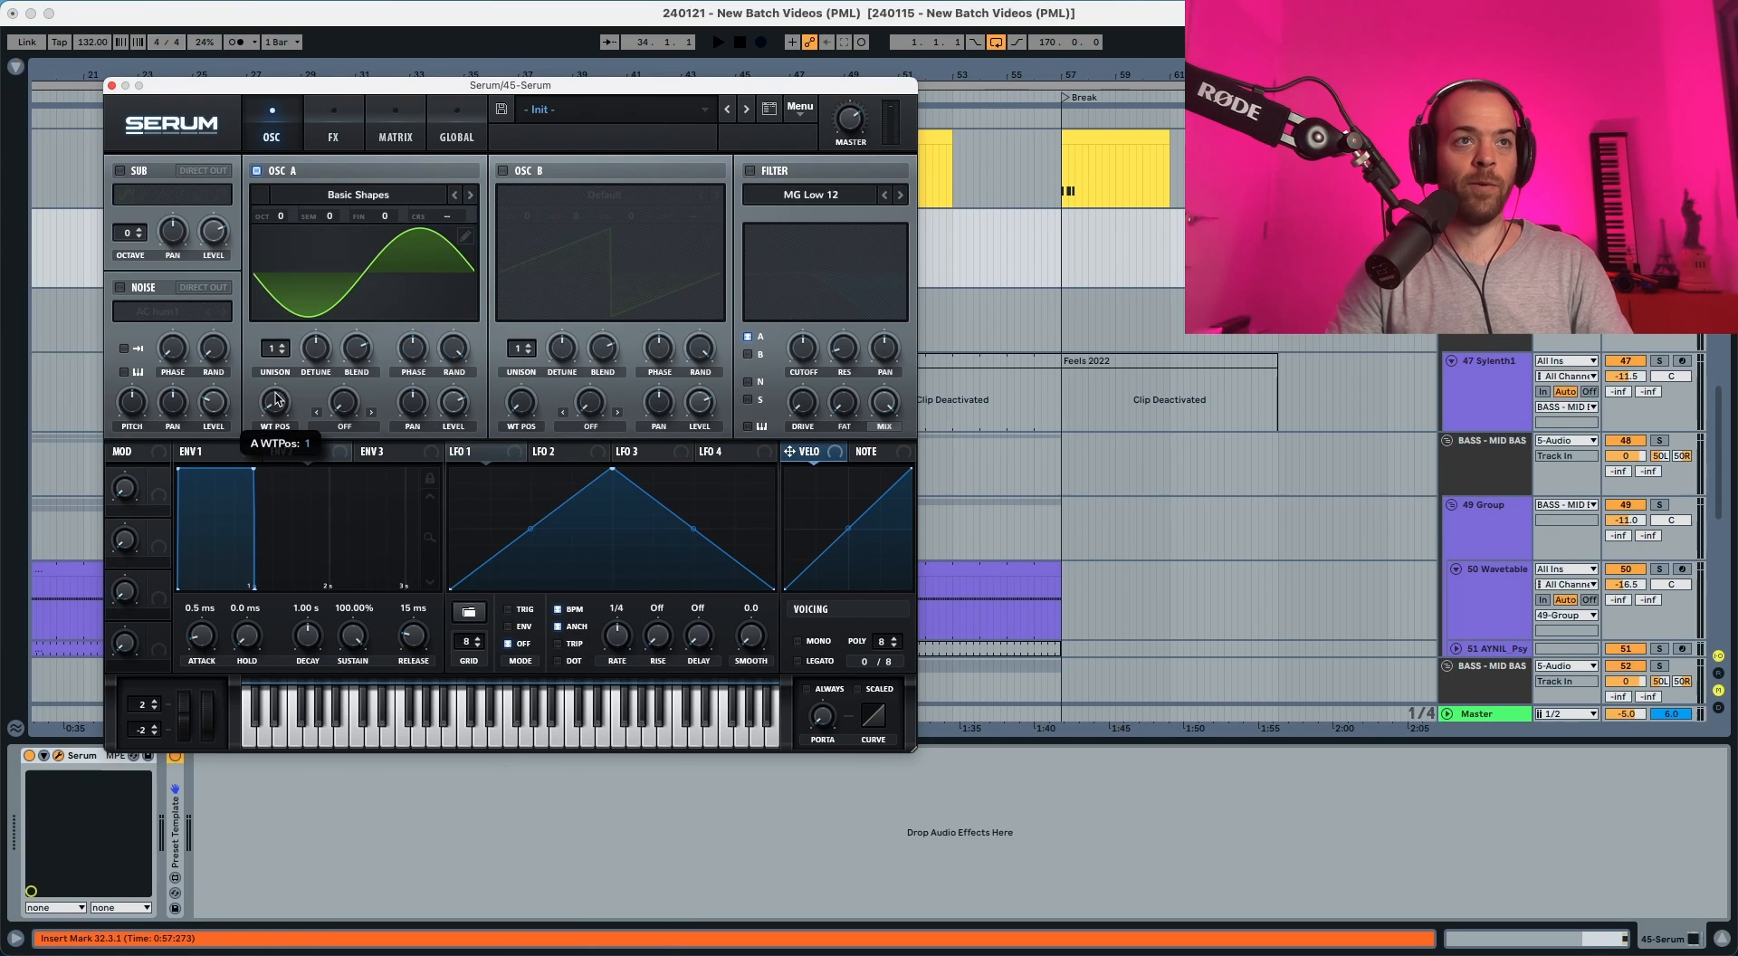
pyautogui.moveTo(275, 402); pyautogui.dragTo(283, 321)
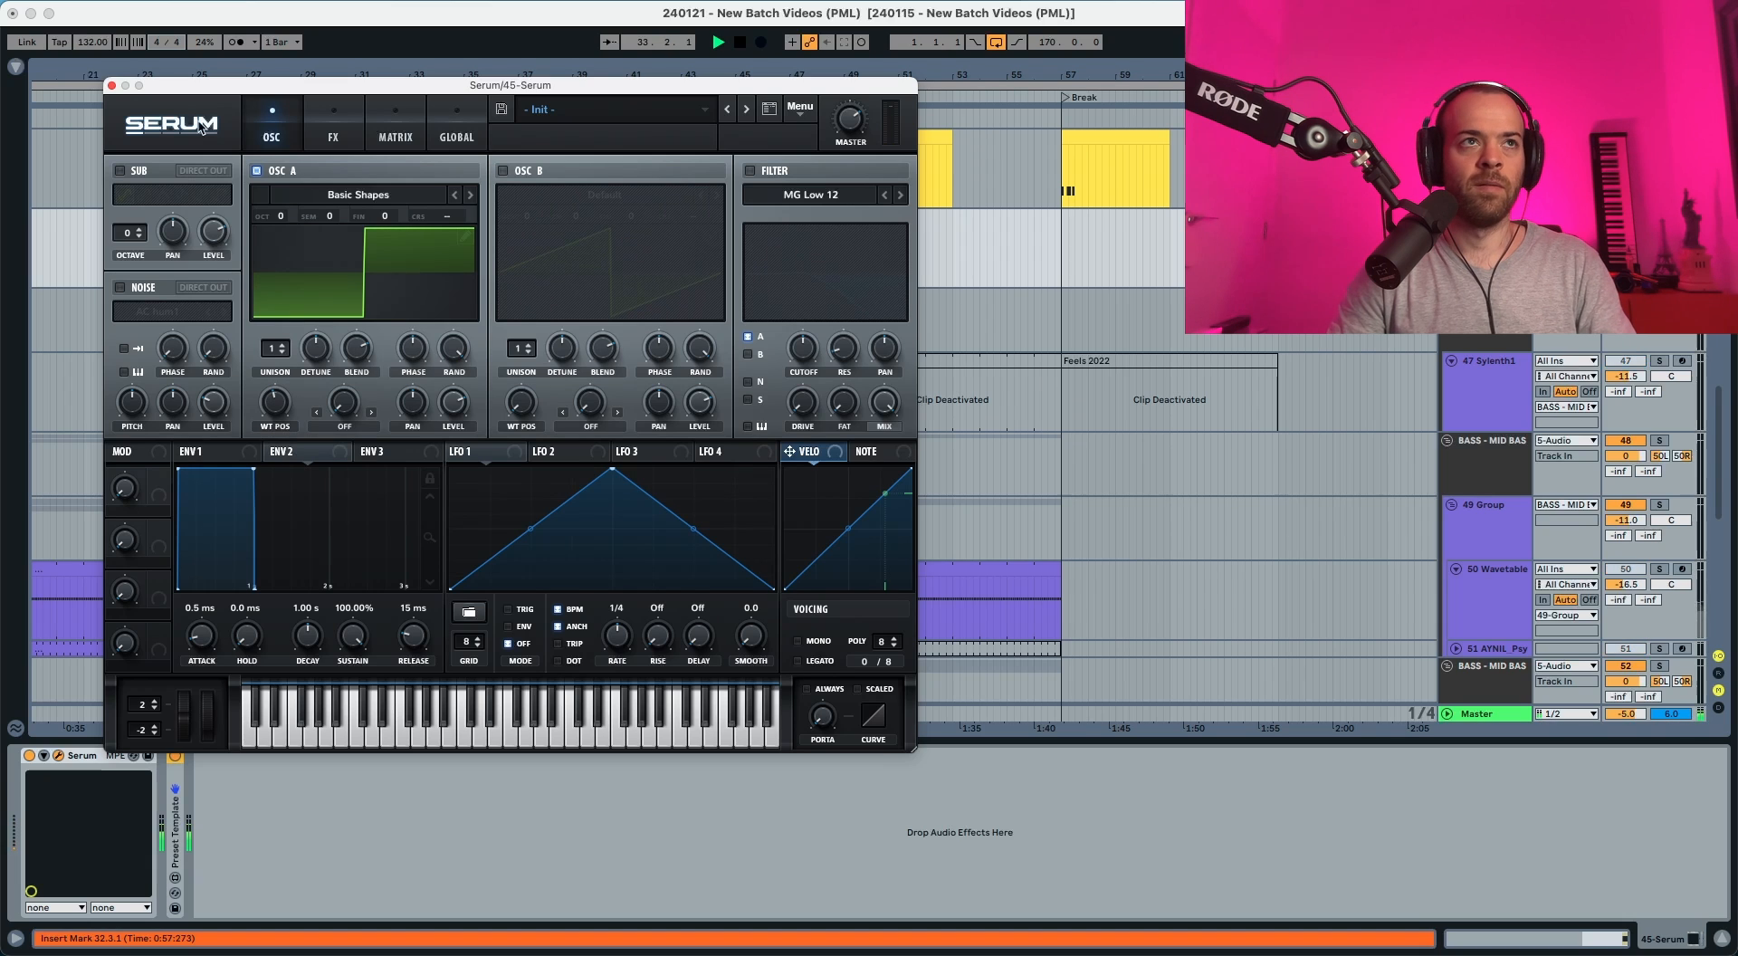
# Zoom the arrangement in around the drop at bar 33 and listen to the raw square-wave bass.
pyautogui.moveTo(220, 90); pyautogui.dragTo(253, 374)
pyautogui.press('+')
pyautogui.press('+')
pyautogui.press('+')
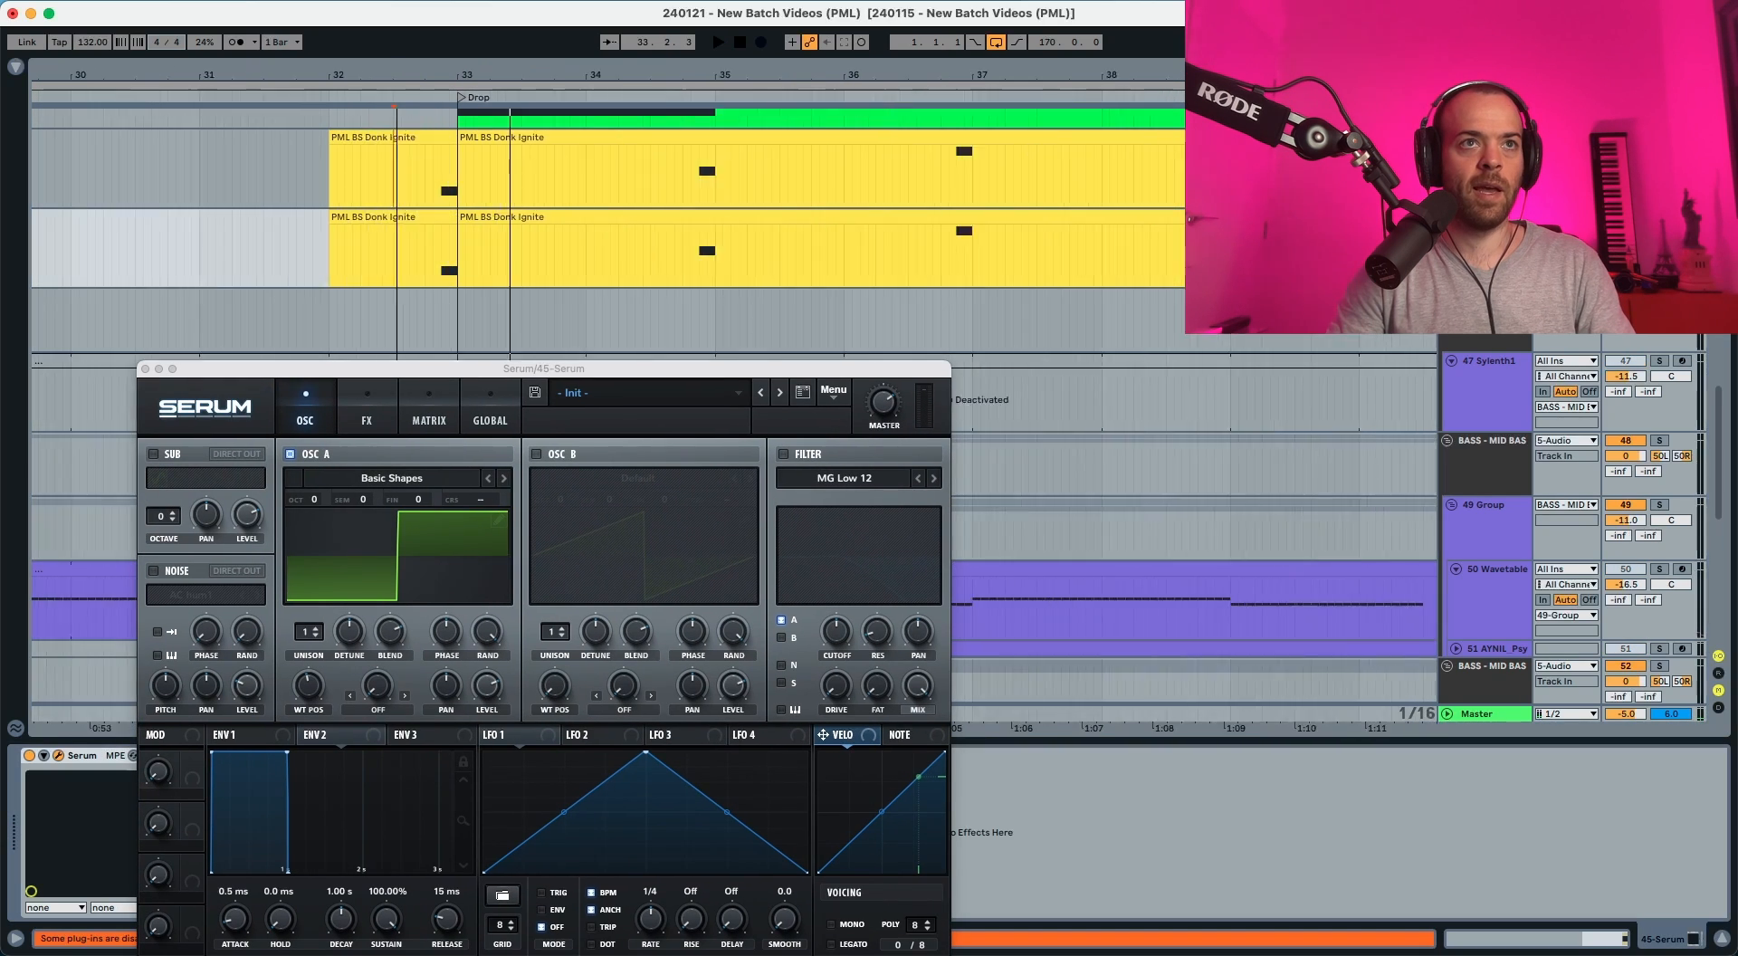
pyautogui.press('space')
pyautogui.moveTo(462, 369); pyautogui.dragTo(431, 138)
pyautogui.press('space')
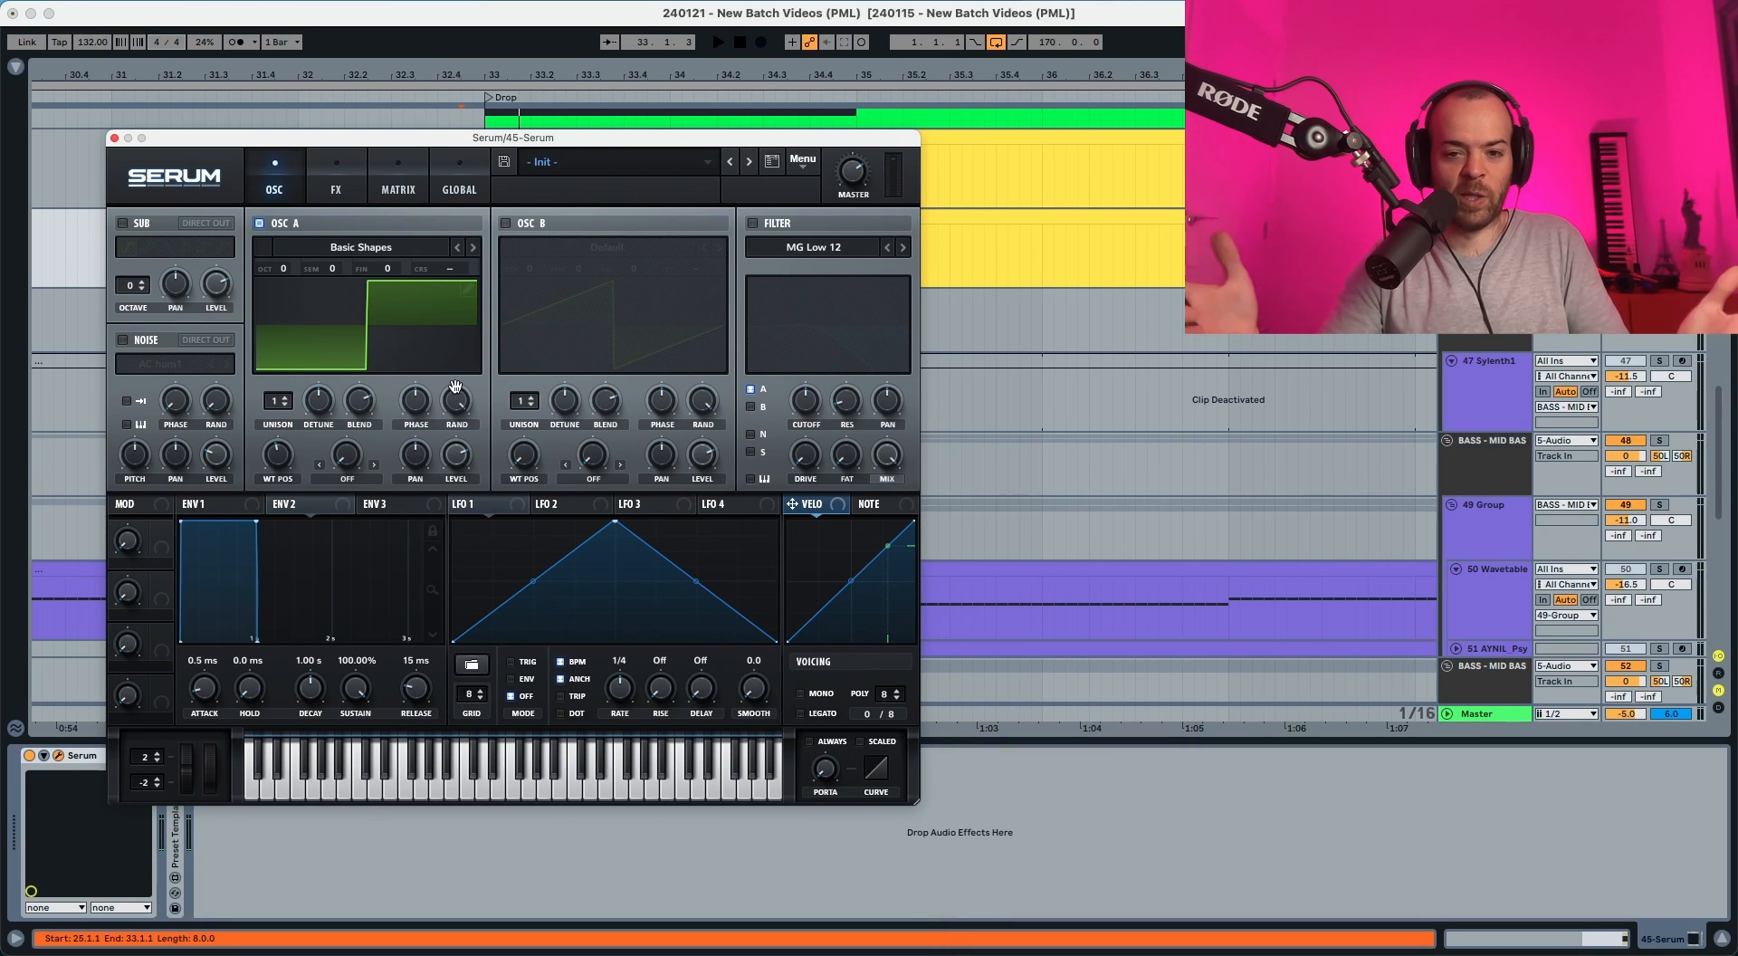
# In envelope 1, lower the sustain to -16.9 dB and raise the release to 808 ms, auditioning the bass after each change.
pyautogui.click(238, 507)
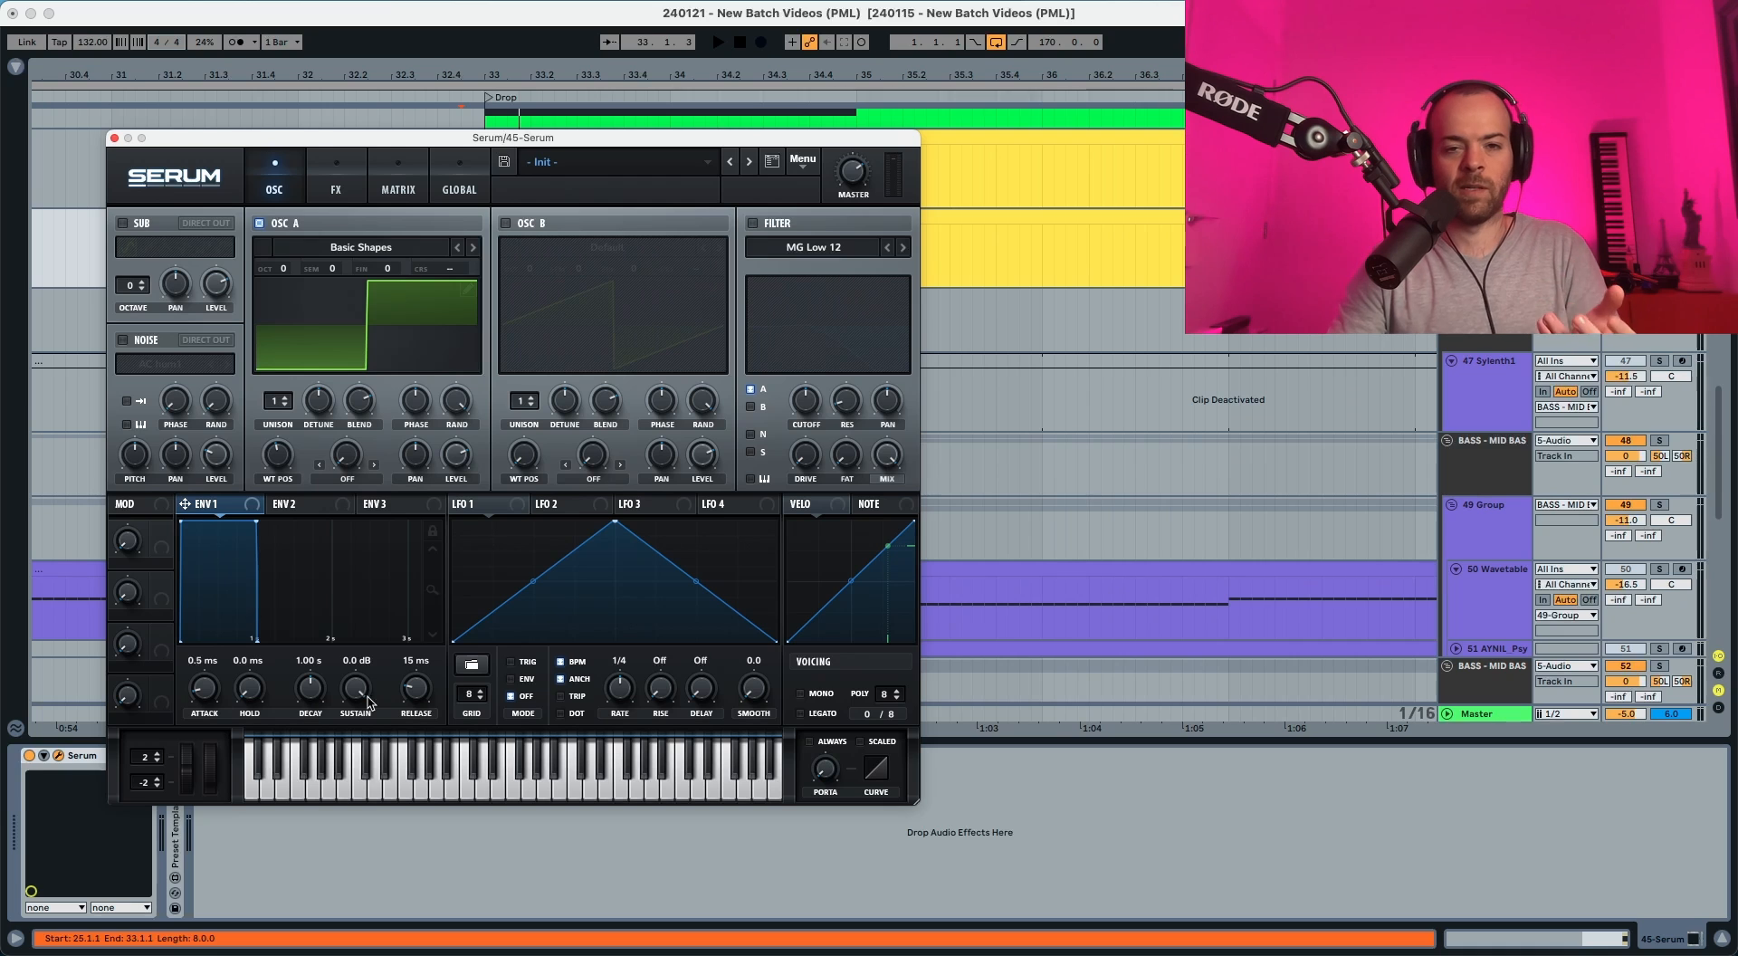
pyautogui.moveTo(353, 695); pyautogui.dragTo(354, 819)
pyautogui.press('space')
pyautogui.press('space')
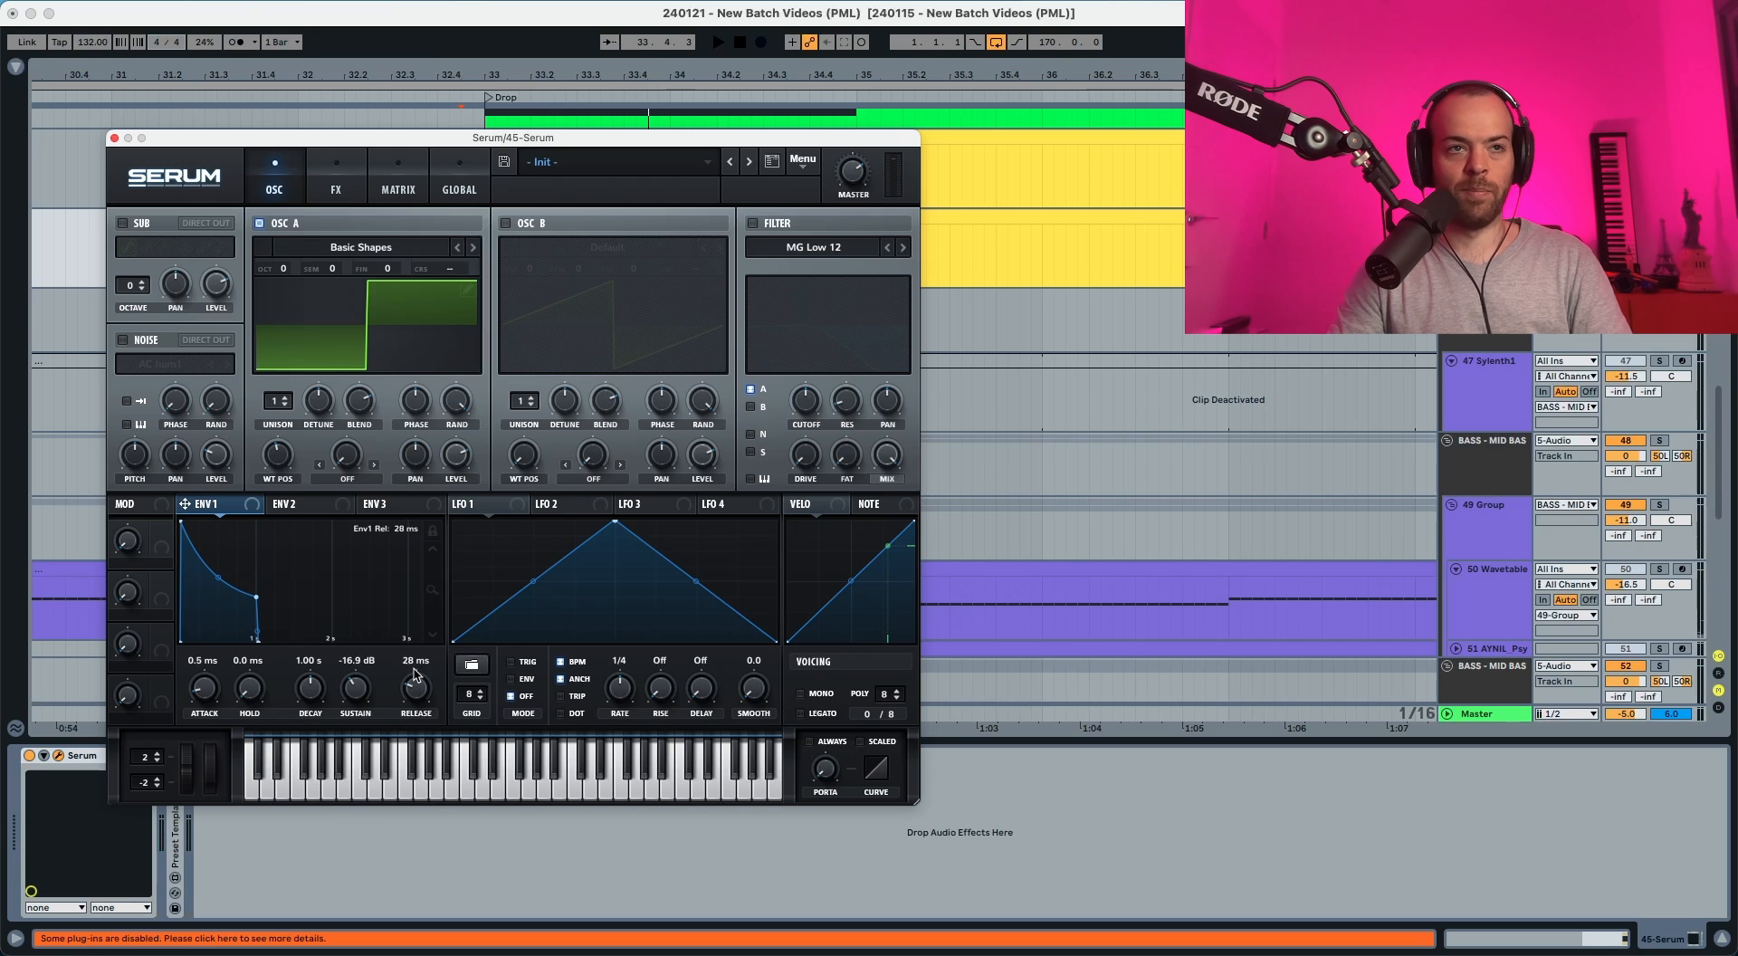
pyautogui.moveTo(414, 673); pyautogui.dragTo(416, 627)
pyautogui.press('space')
pyautogui.press('space')
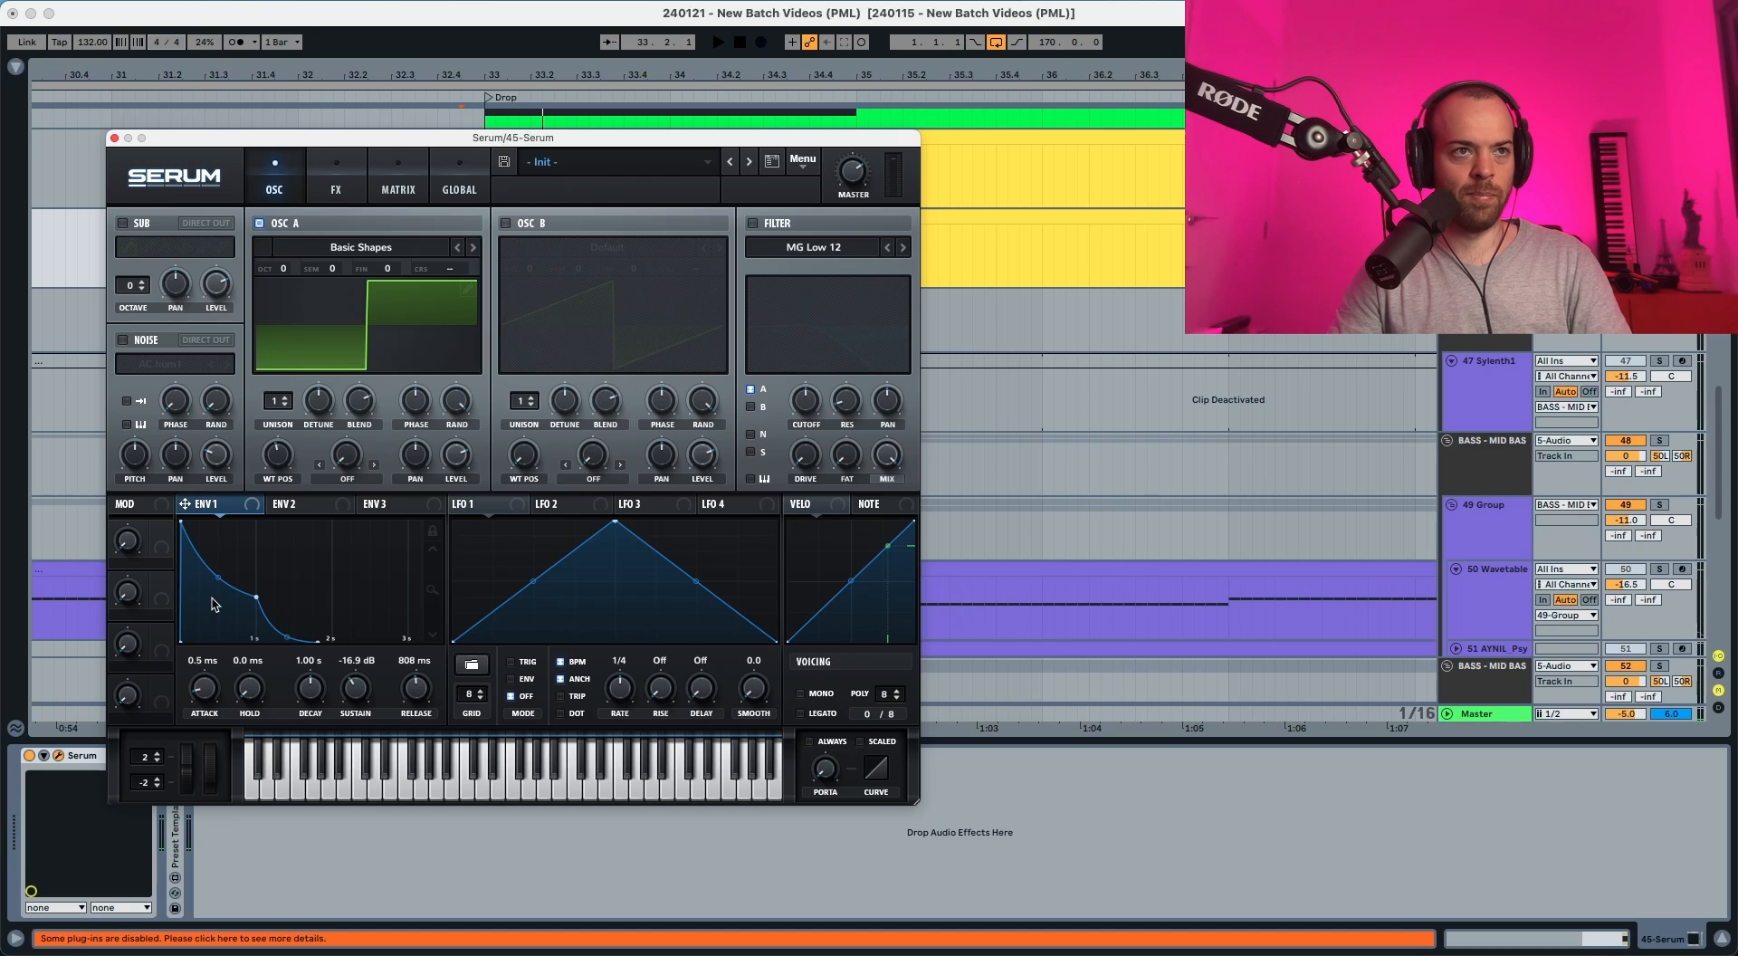
# Steepen envelope 1's decay curve and lower its sustain to -17.7 dB while auditioning the bass.
pyautogui.moveTo(218, 579); pyautogui.dragTo(215, 591)
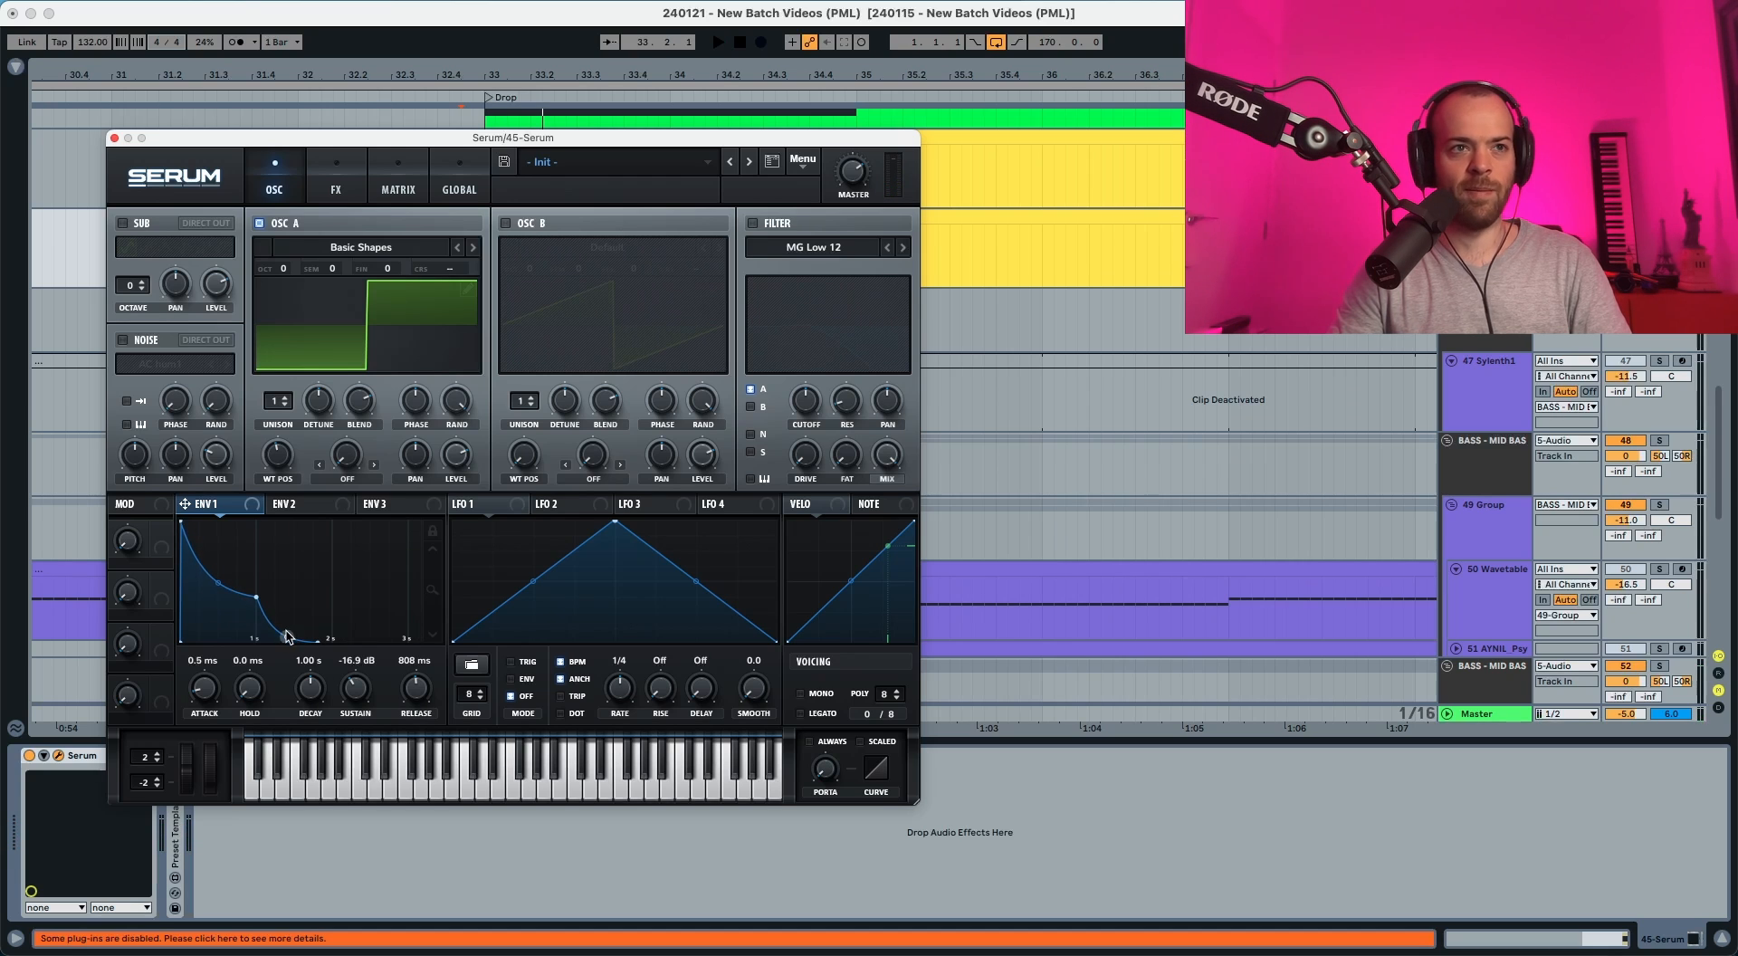
pyautogui.press('space')
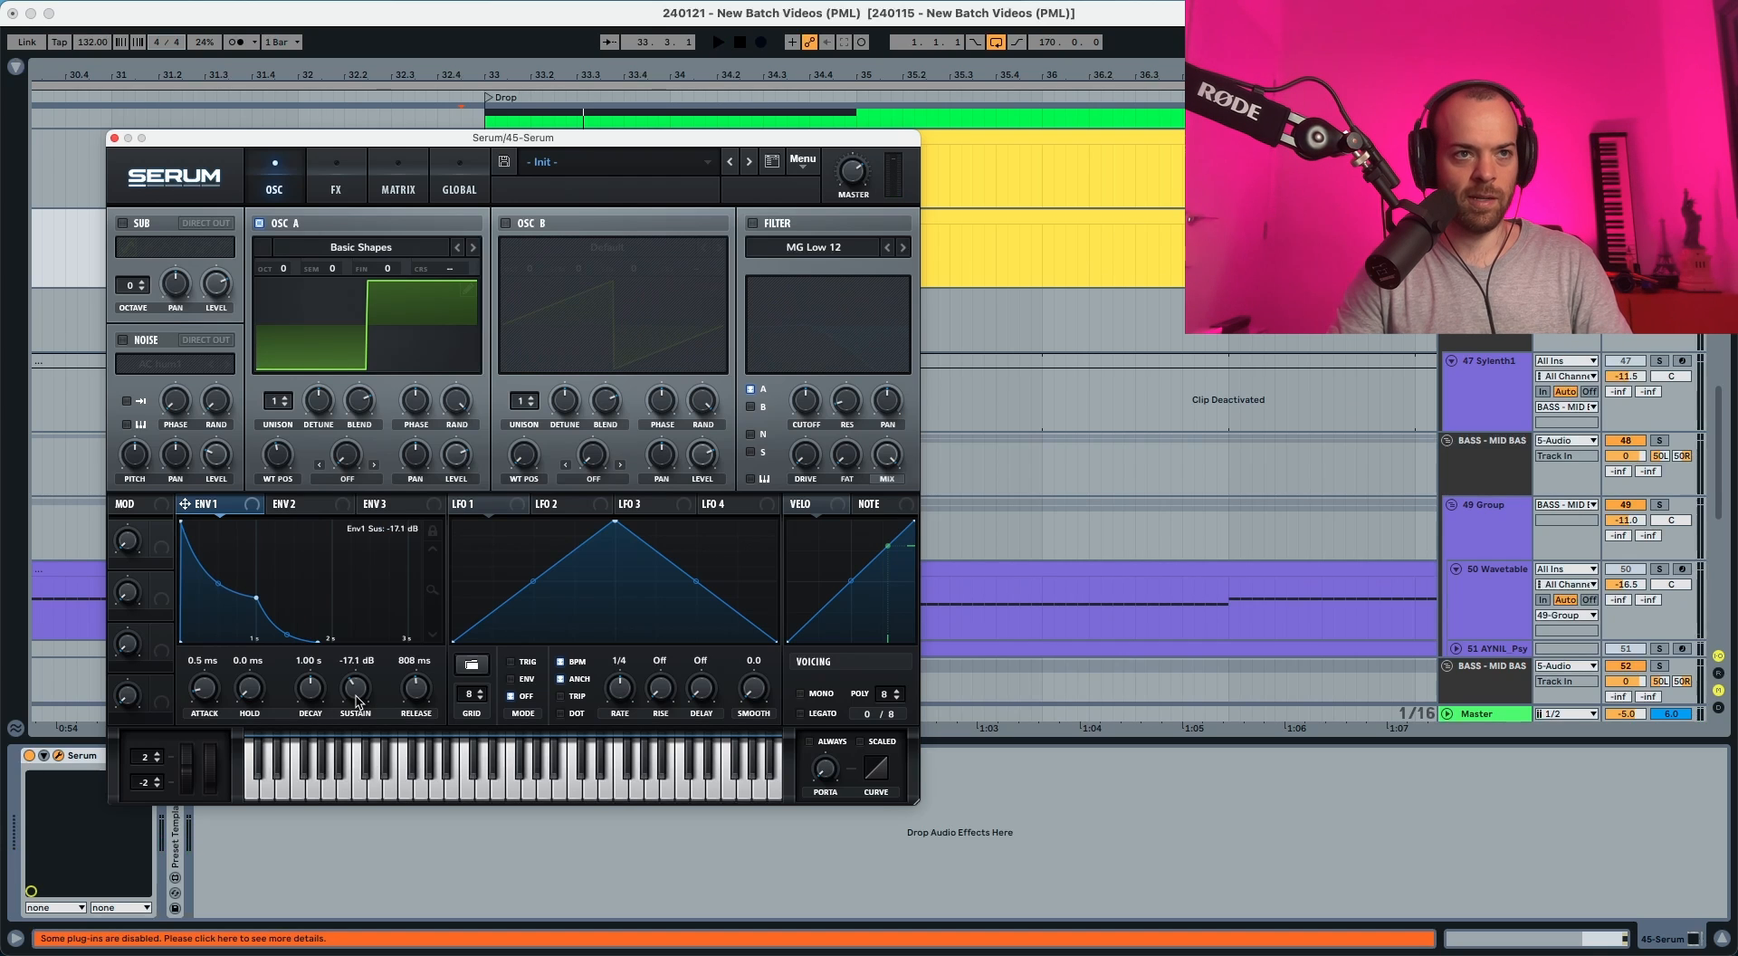
pyautogui.moveTo(356, 700); pyautogui.dragTo(356, 702)
pyautogui.press('space')
pyautogui.press('space')
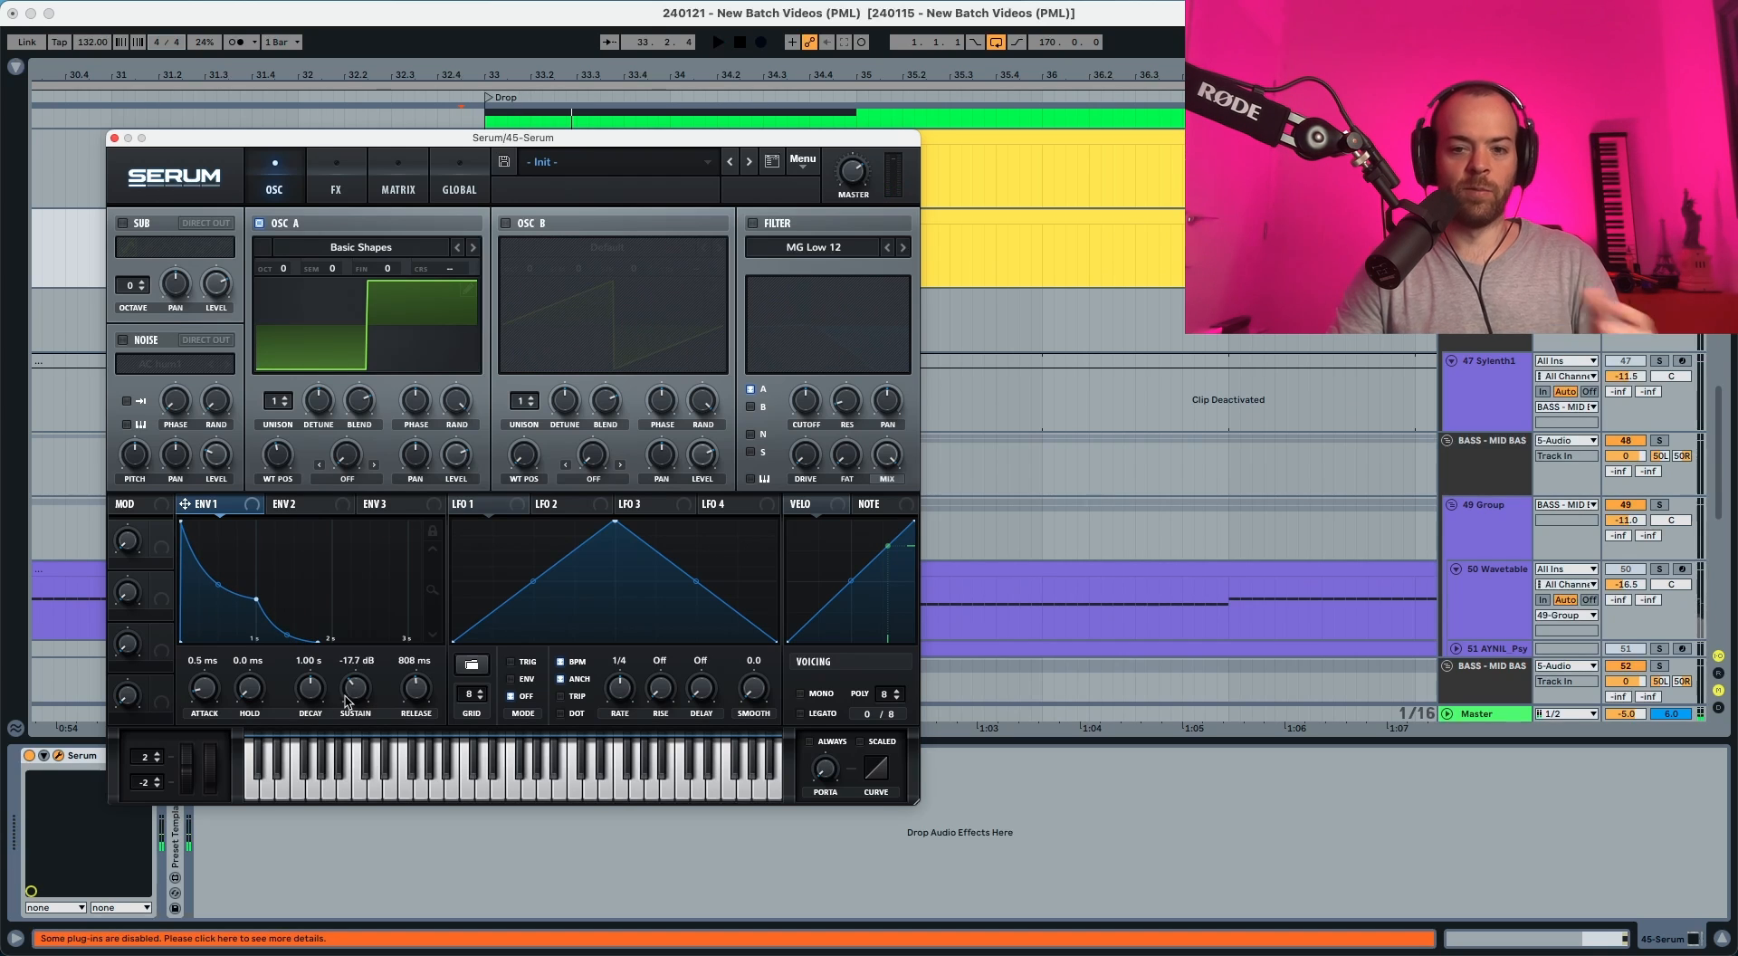
# Shorten envelope 1's decay to 643 ms and audition the bass.
pyautogui.moveTo(309, 691); pyautogui.dragTo(308, 698)
pyautogui.press('space')
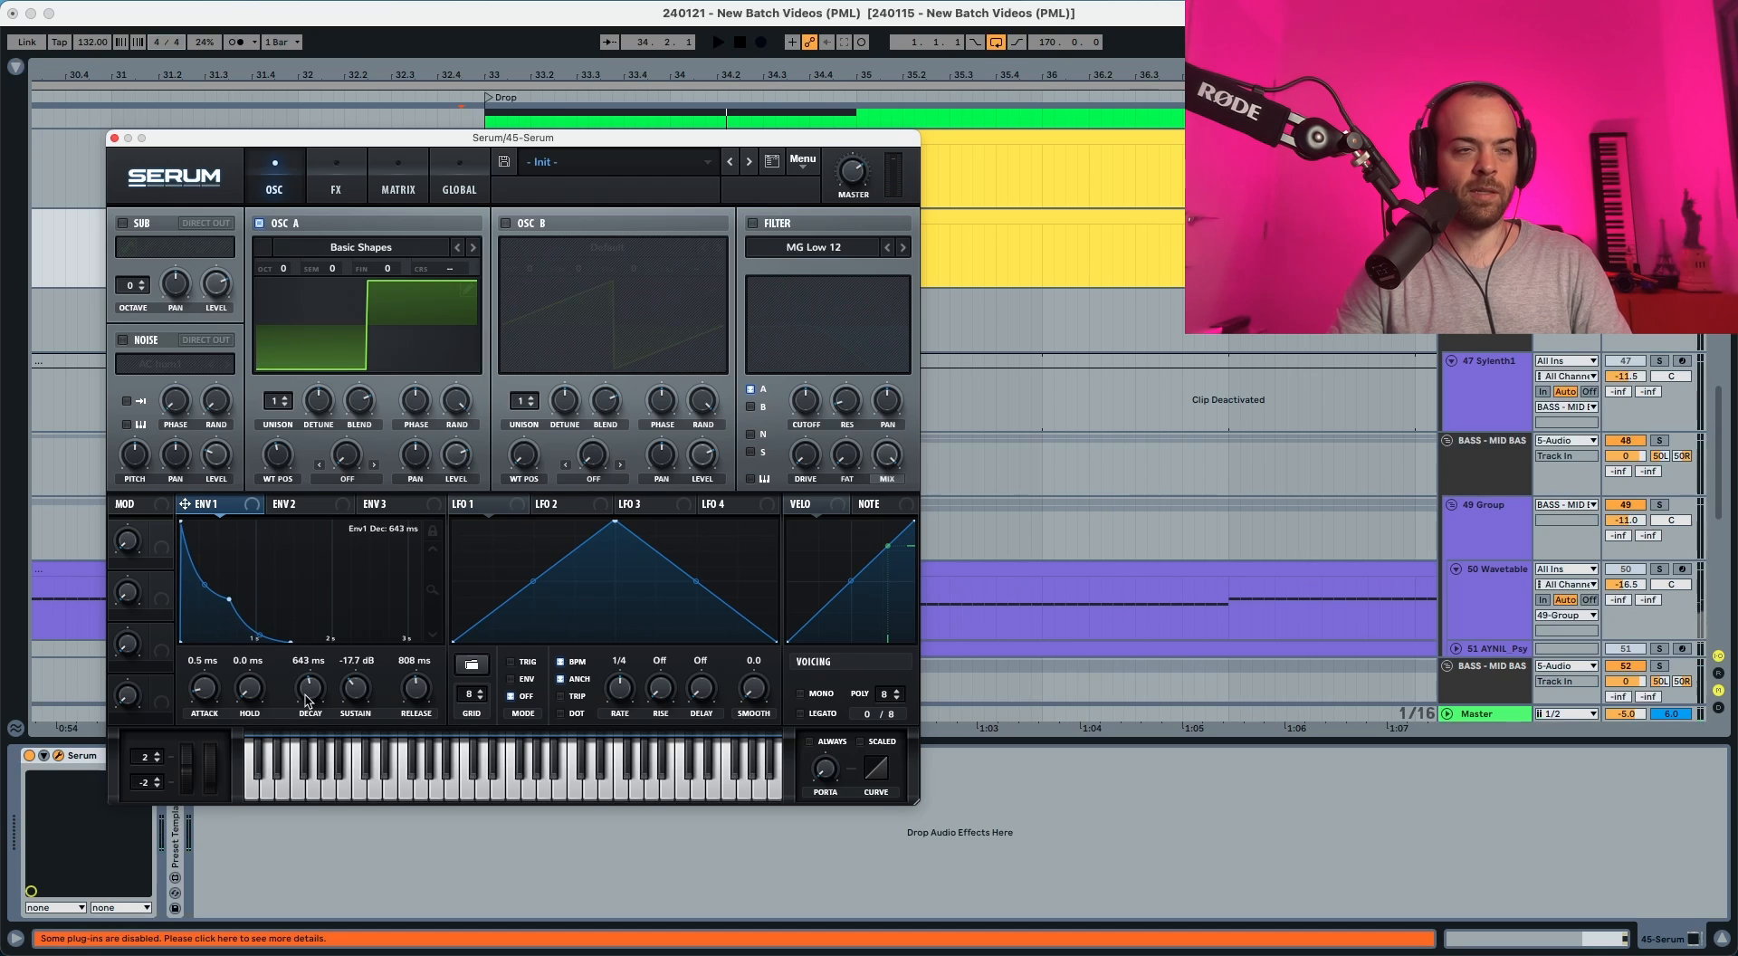
pyautogui.press('space')
pyautogui.press('space')
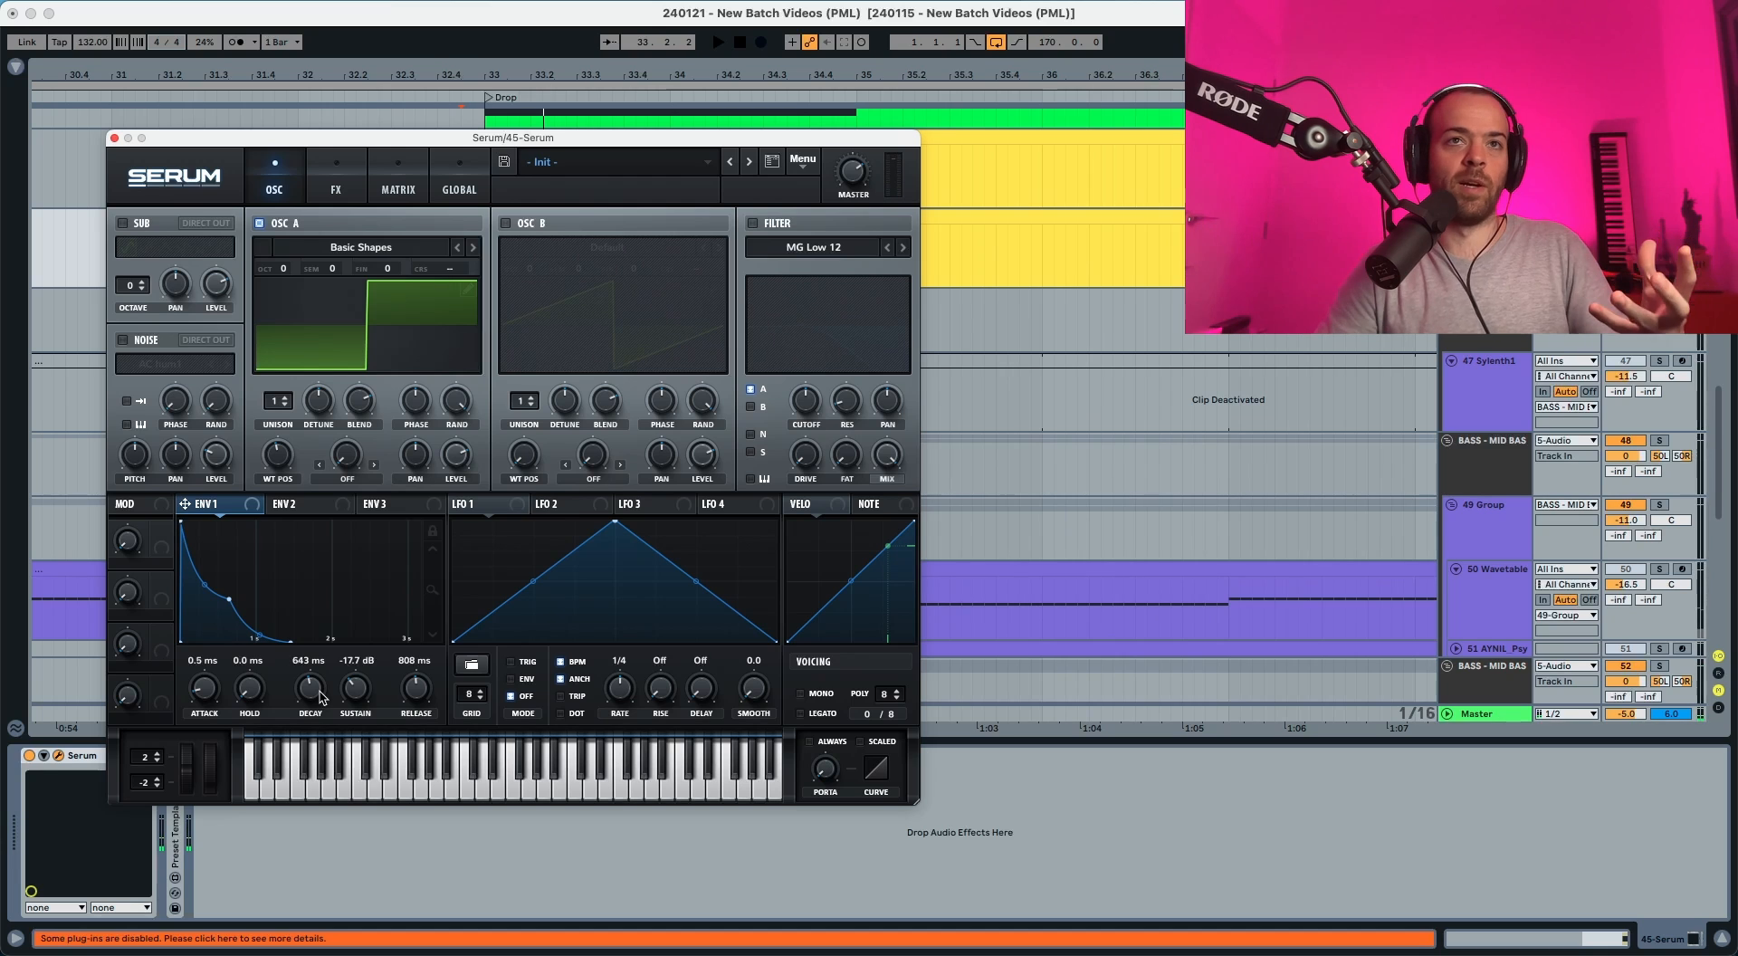
# Enable the filter, set its type to MG Low 24 and sweep the cutoff until the response curve is flat.
pyautogui.click(752, 224)
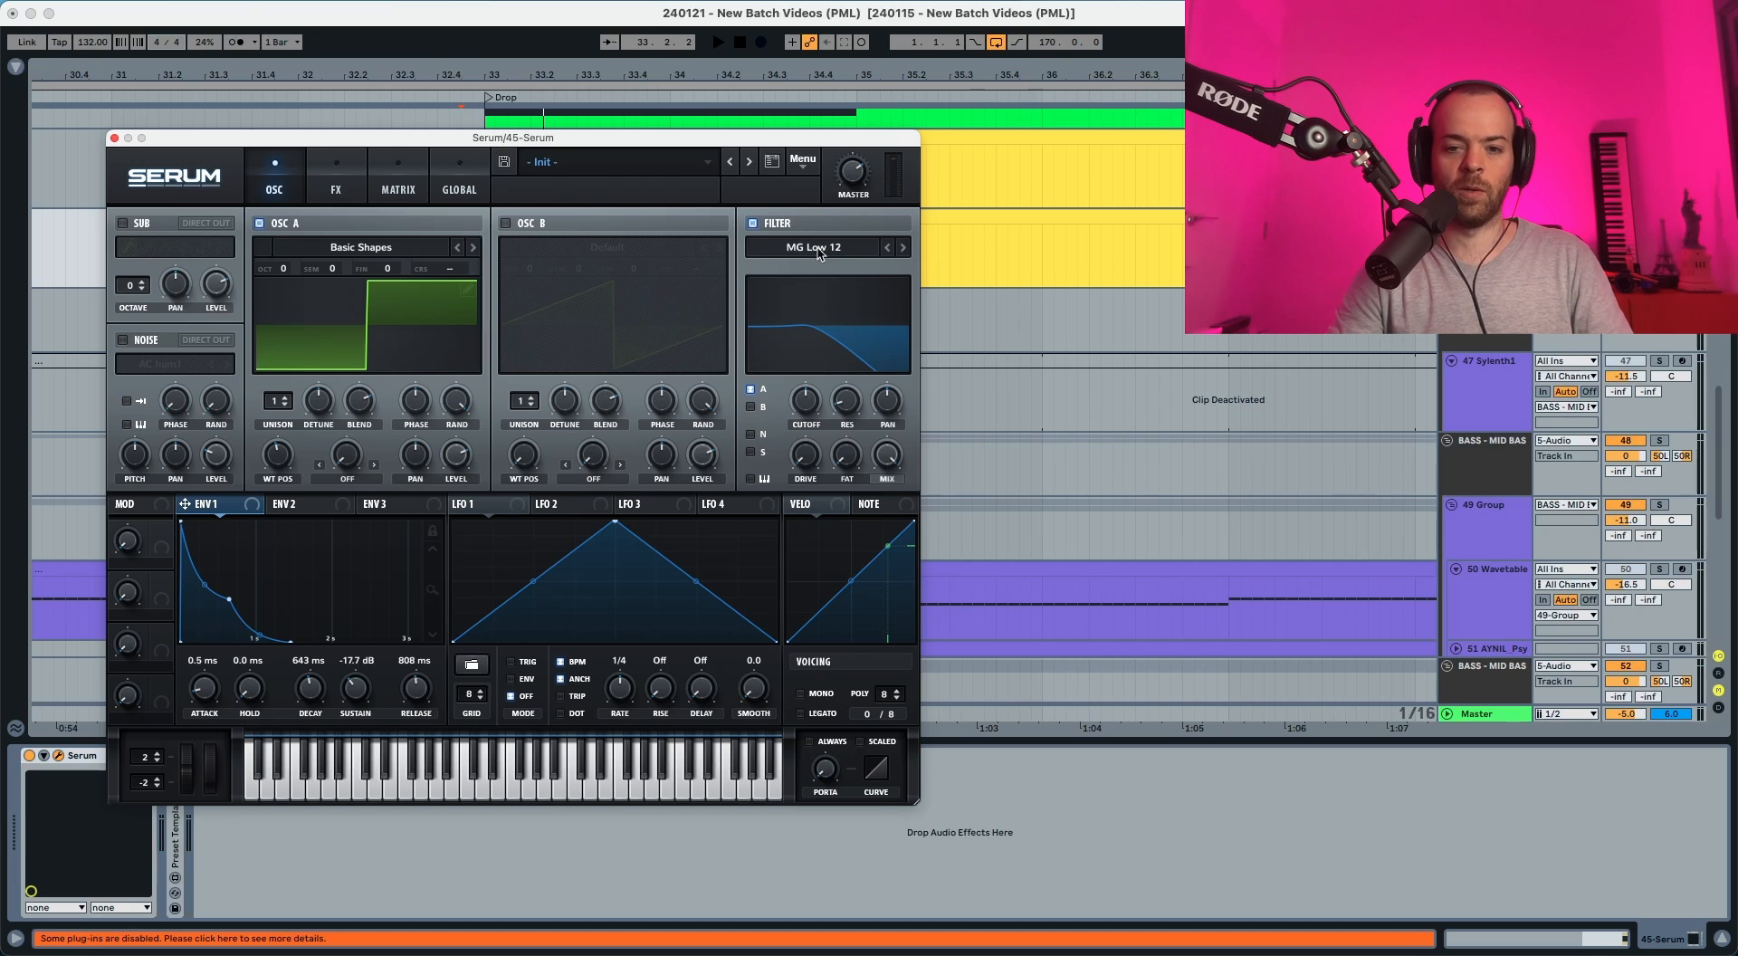
pyautogui.click(902, 249)
pyautogui.click(903, 249)
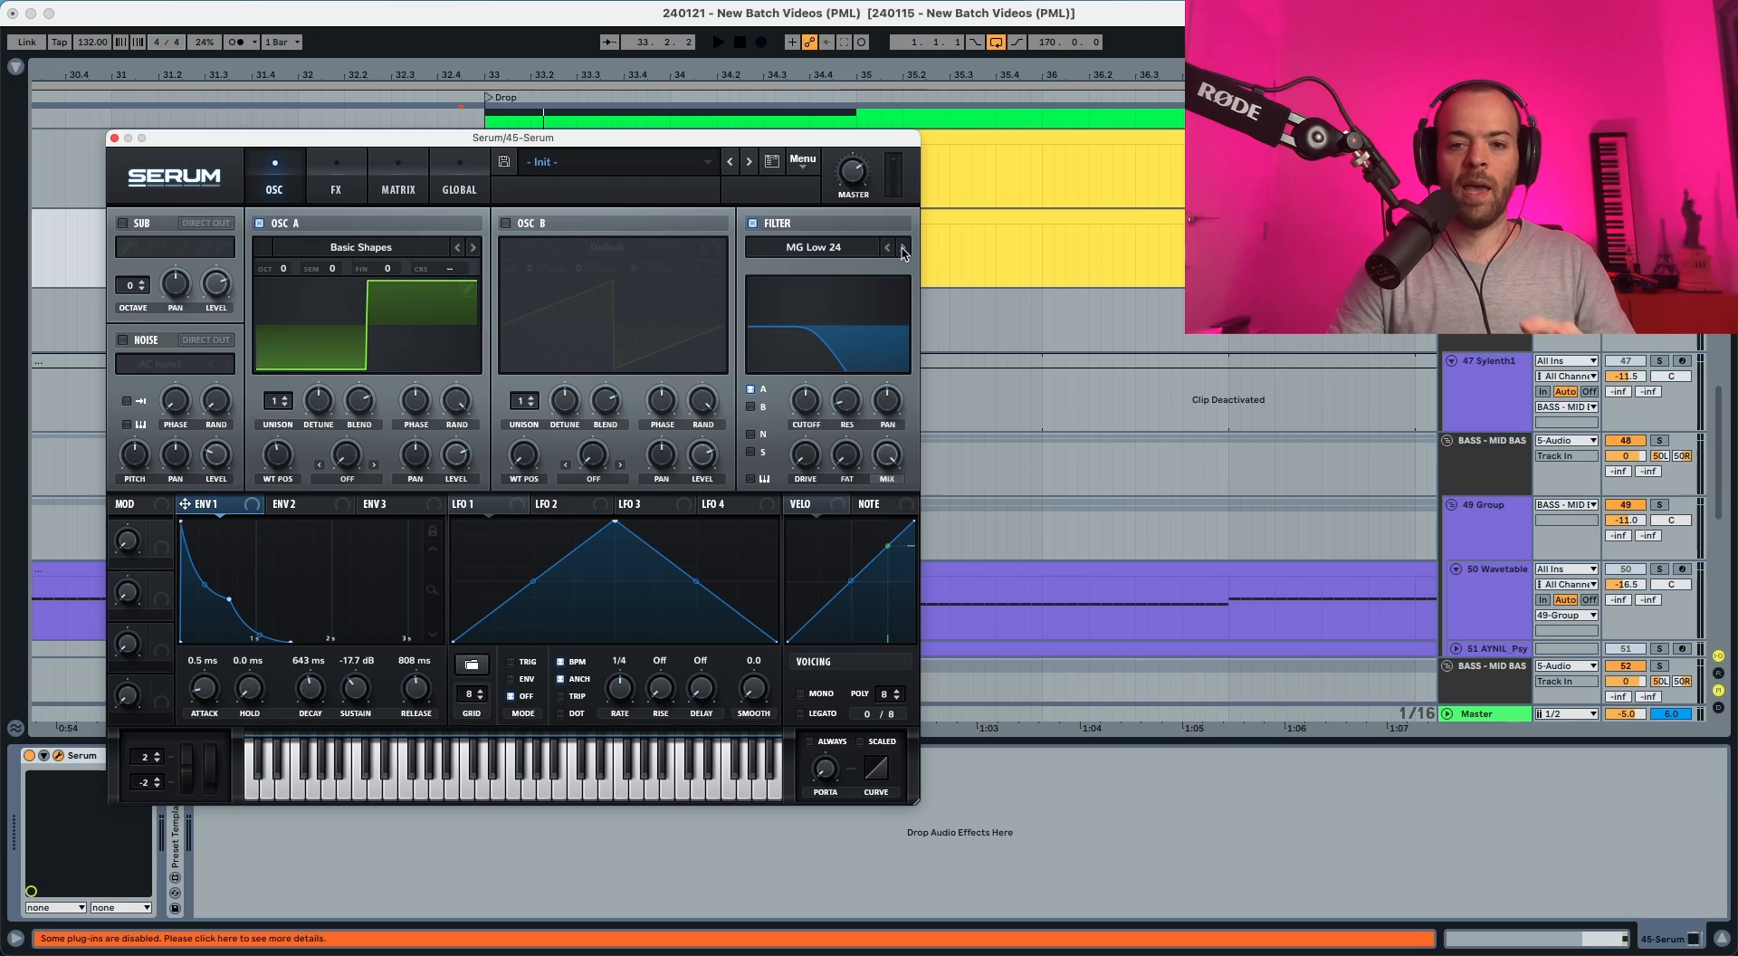
pyautogui.moveTo(804, 398); pyautogui.dragTo(804, 354)
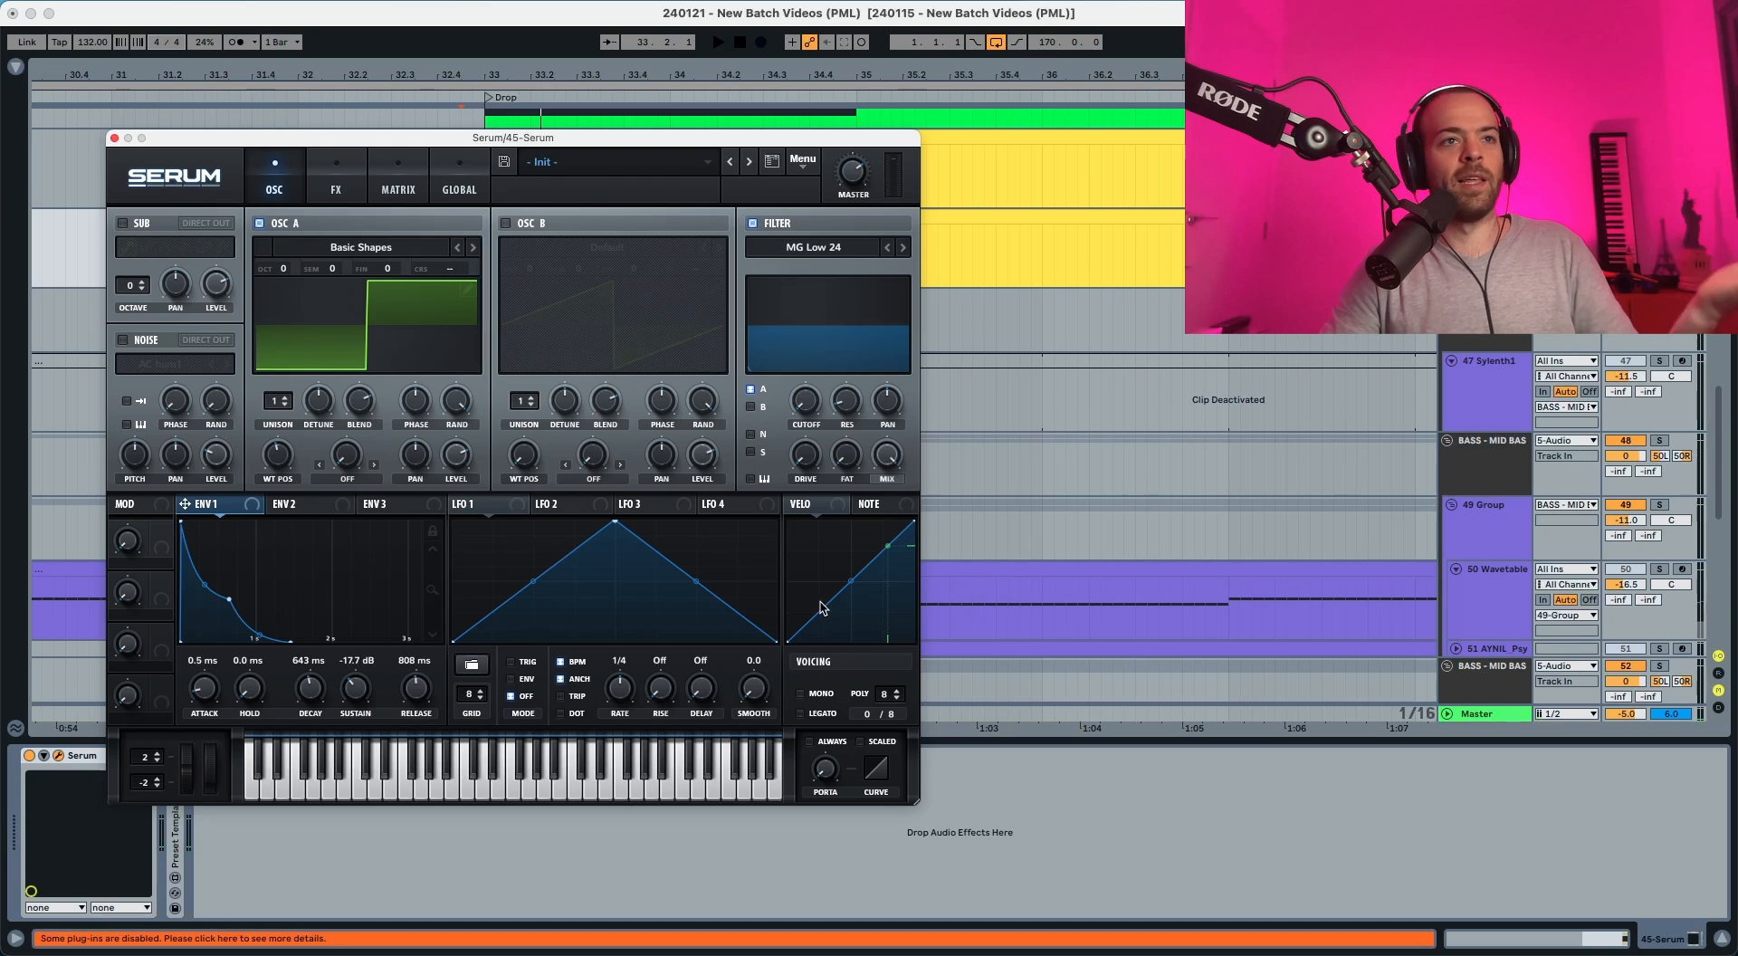
# Assign envelope 2 to the filter cutoff with an amount of 68 and audition the modulated bass.
pyautogui.click(295, 505)
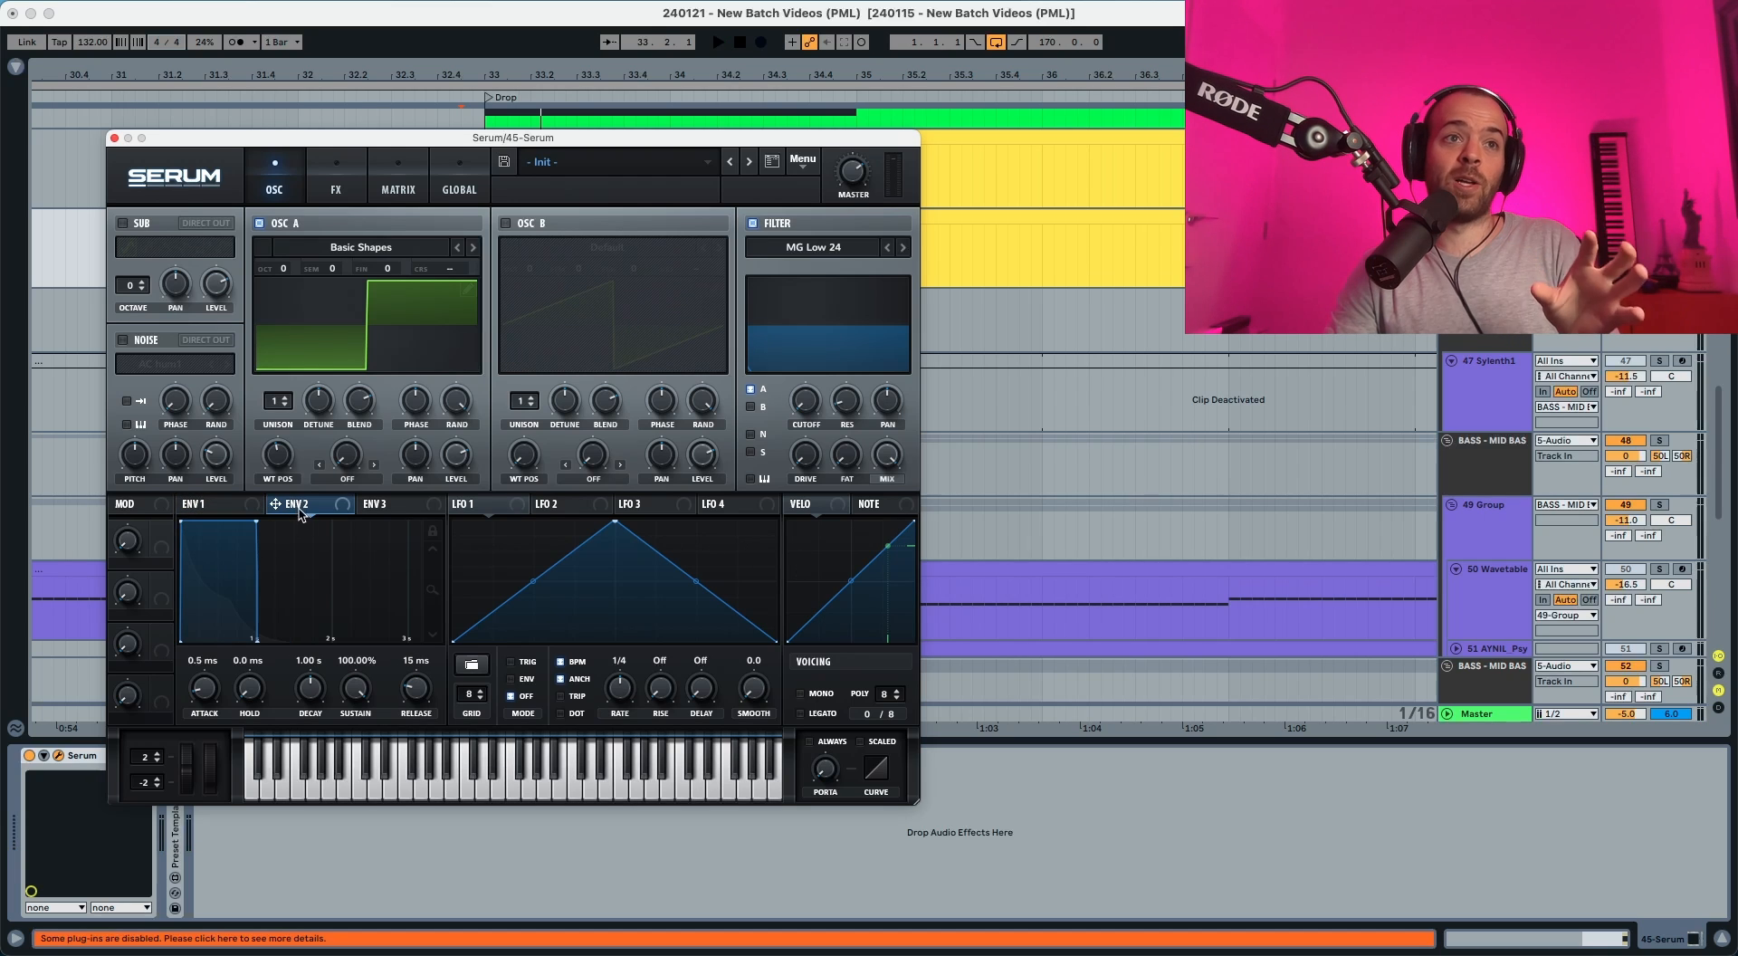
pyautogui.moveTo(343, 514); pyautogui.dragTo(797, 425)
pyautogui.press('space')
pyautogui.press('space')
pyautogui.press('space')
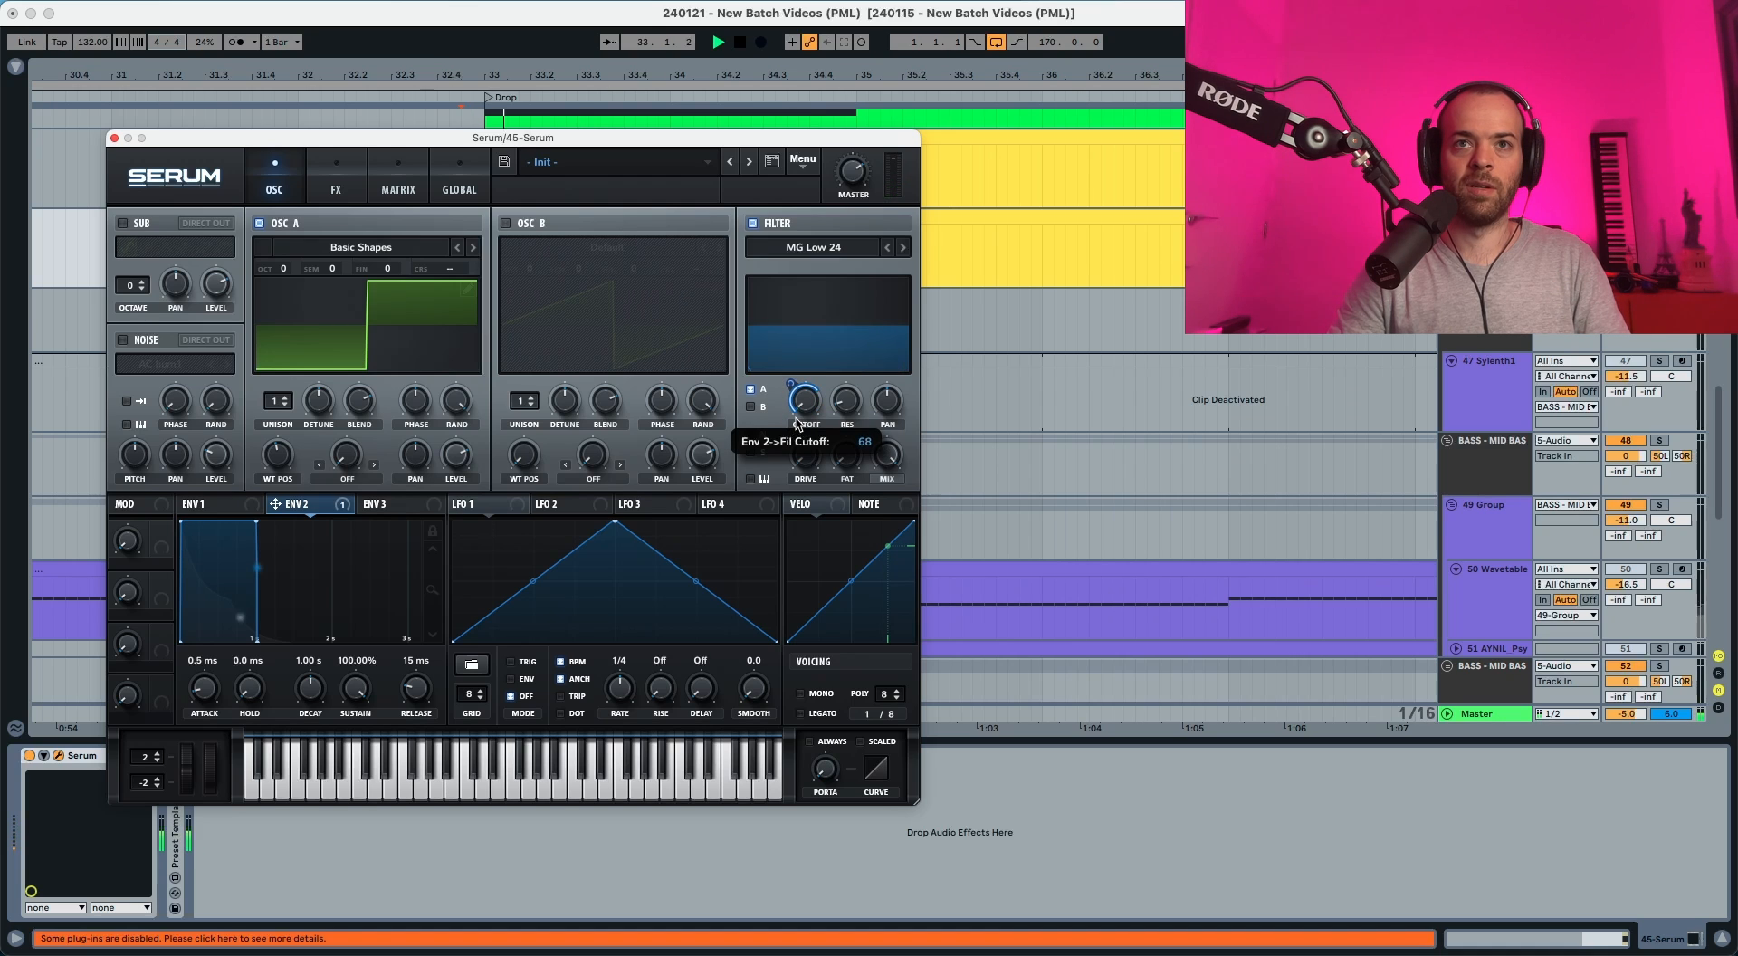
pyautogui.press('space')
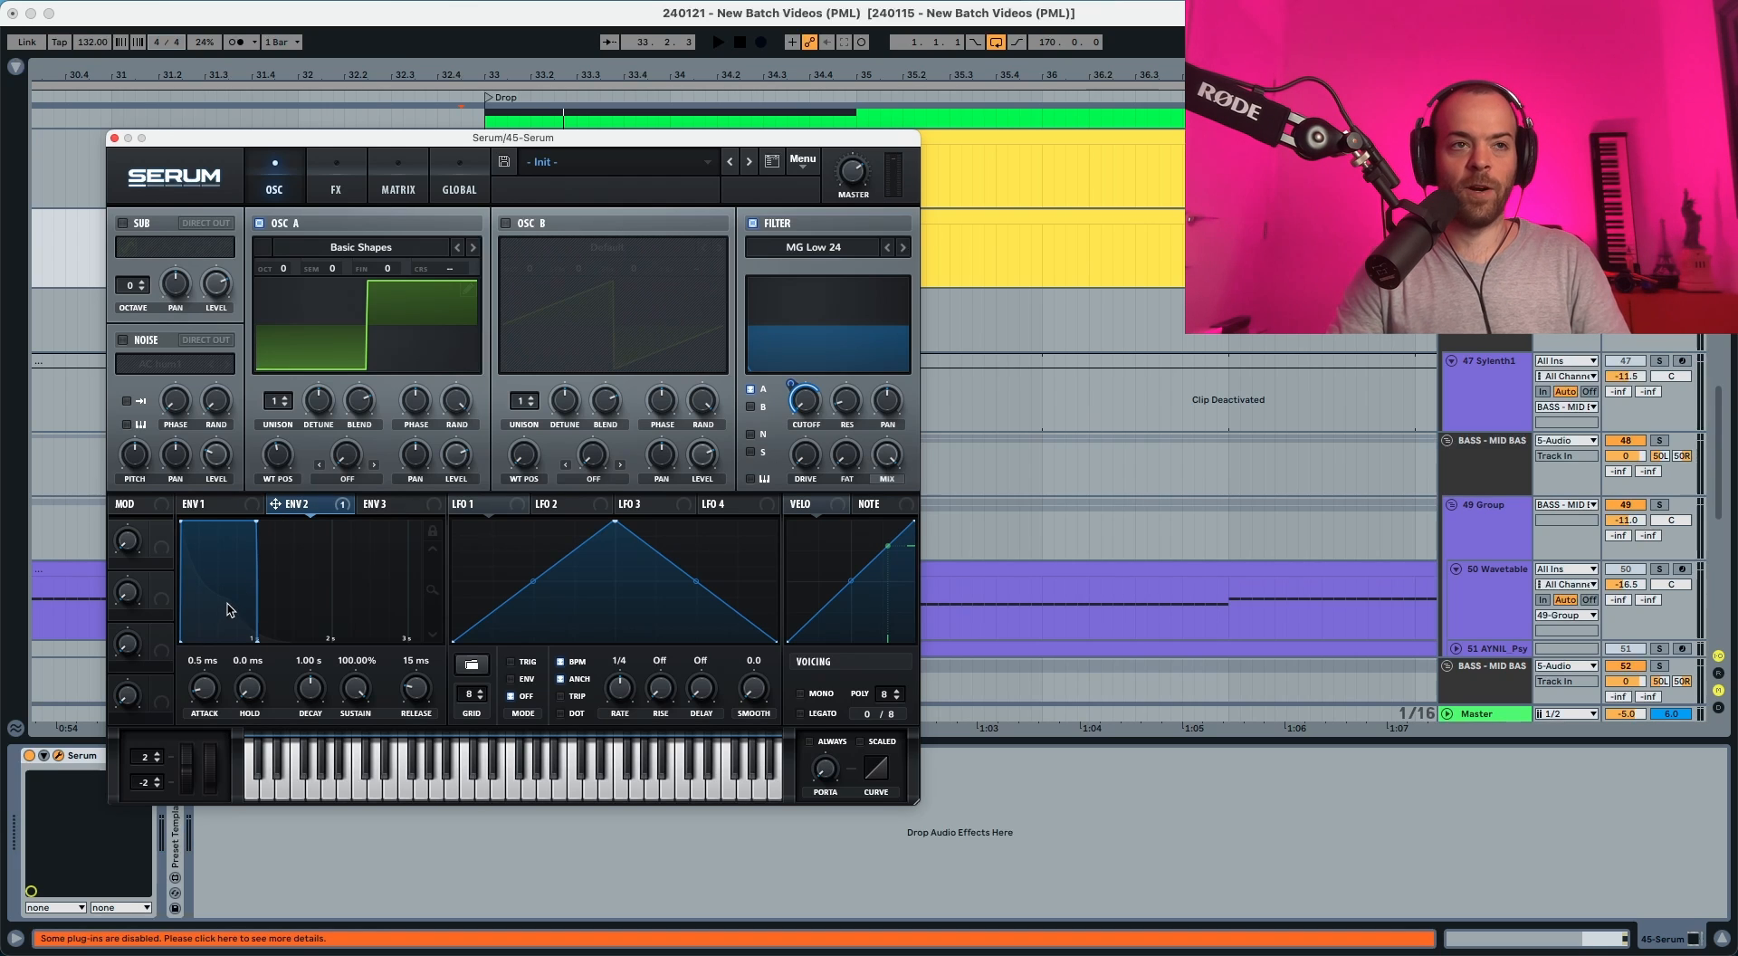
# Shape envelope 2 with 29 ms attack, 946 ms decay, 17.55% sustain and 253 ms release while auditioning.
pyautogui.moveTo(208, 665); pyautogui.dragTo(214, 658)
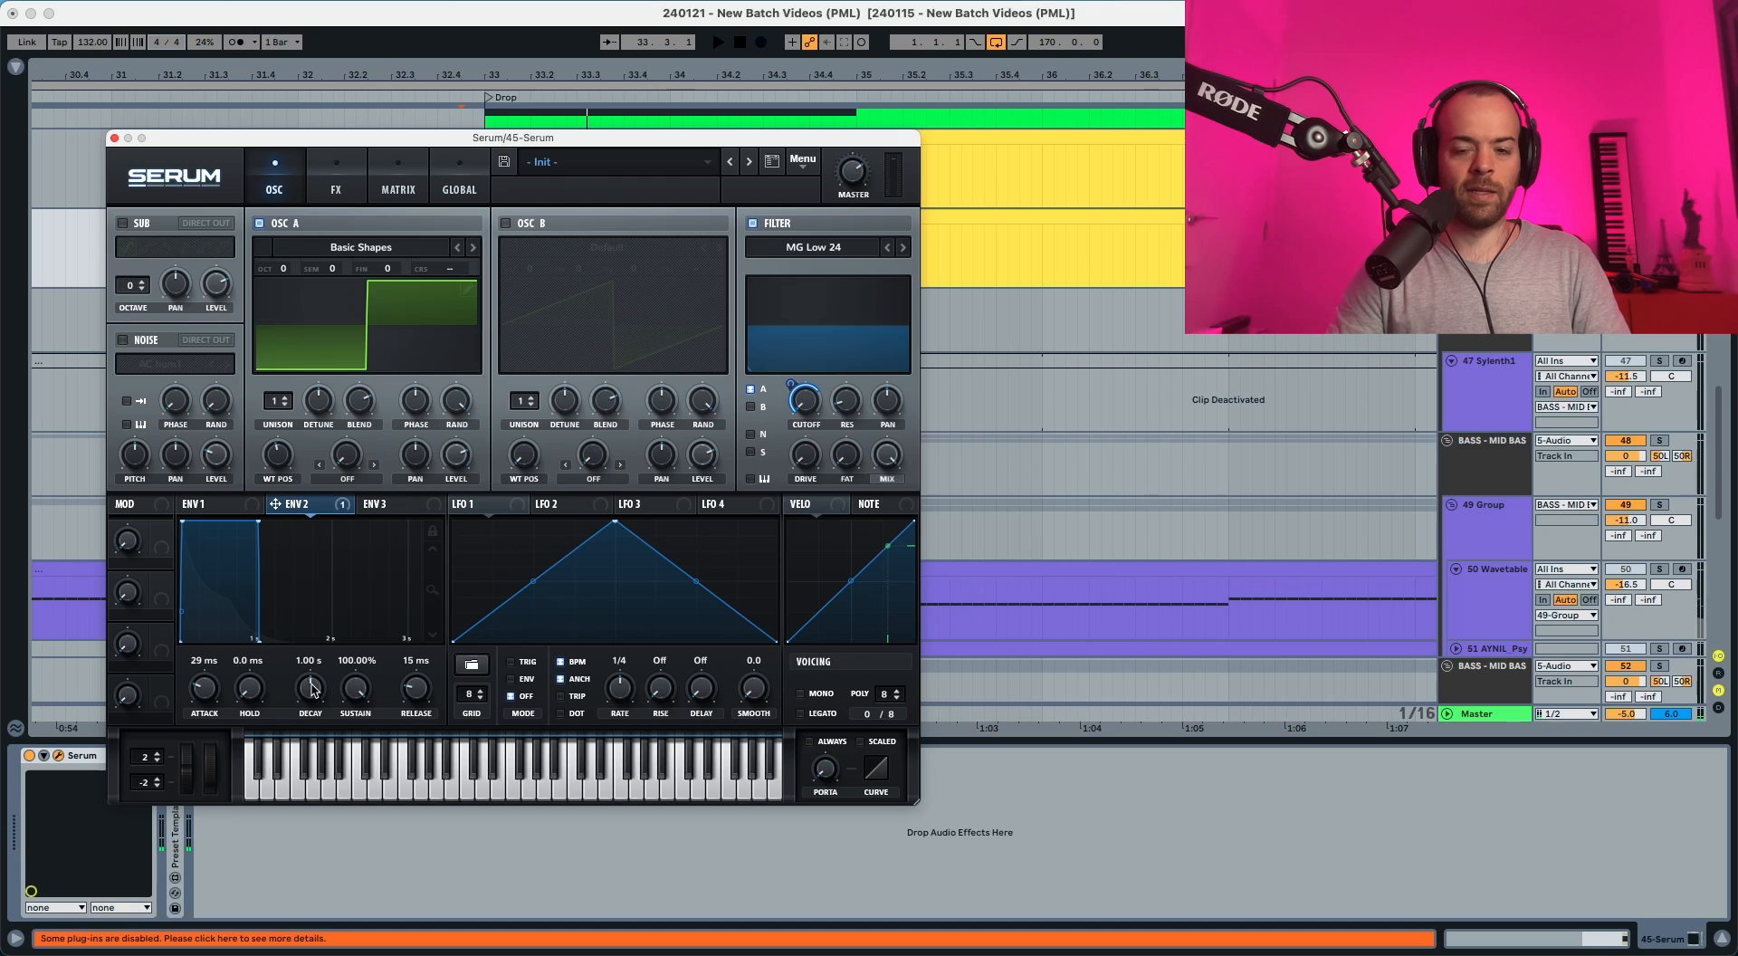
pyautogui.moveTo(311, 689); pyautogui.dragTo(348, 844)
pyautogui.press('space')
pyautogui.moveTo(417, 694); pyautogui.dragTo(418, 663)
pyautogui.press('space')
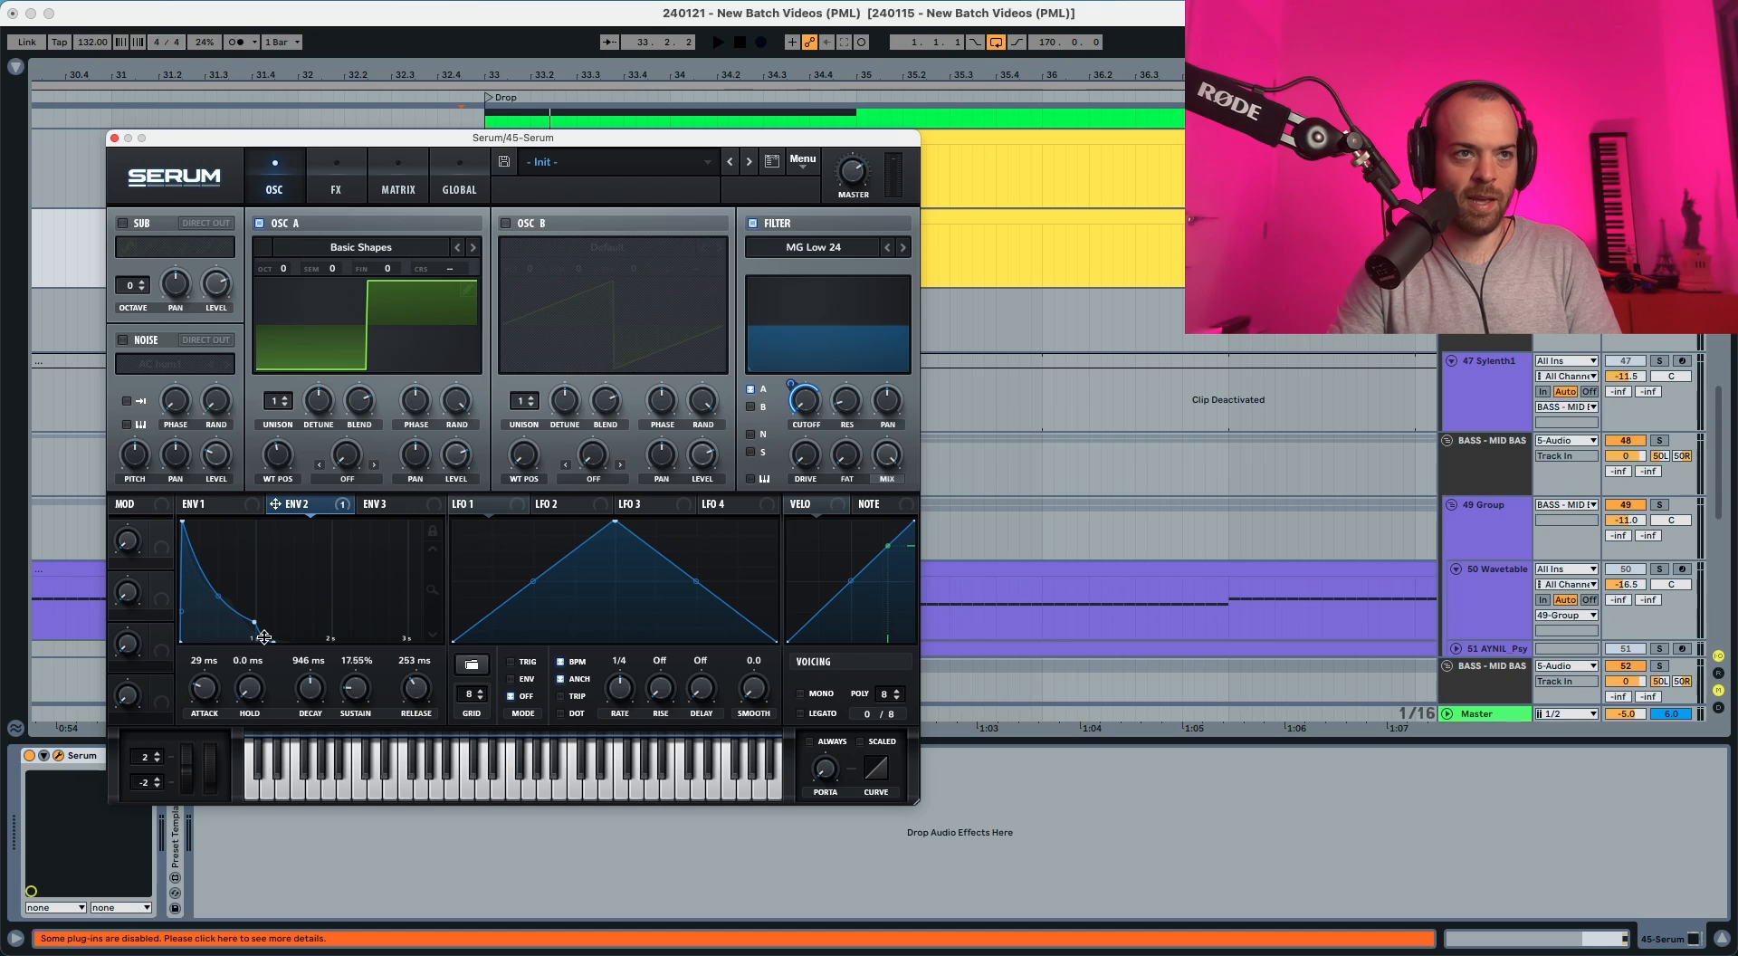
# Steepen envelope 2's decay curve and audition the resulting filter movement.
pyautogui.press('space')
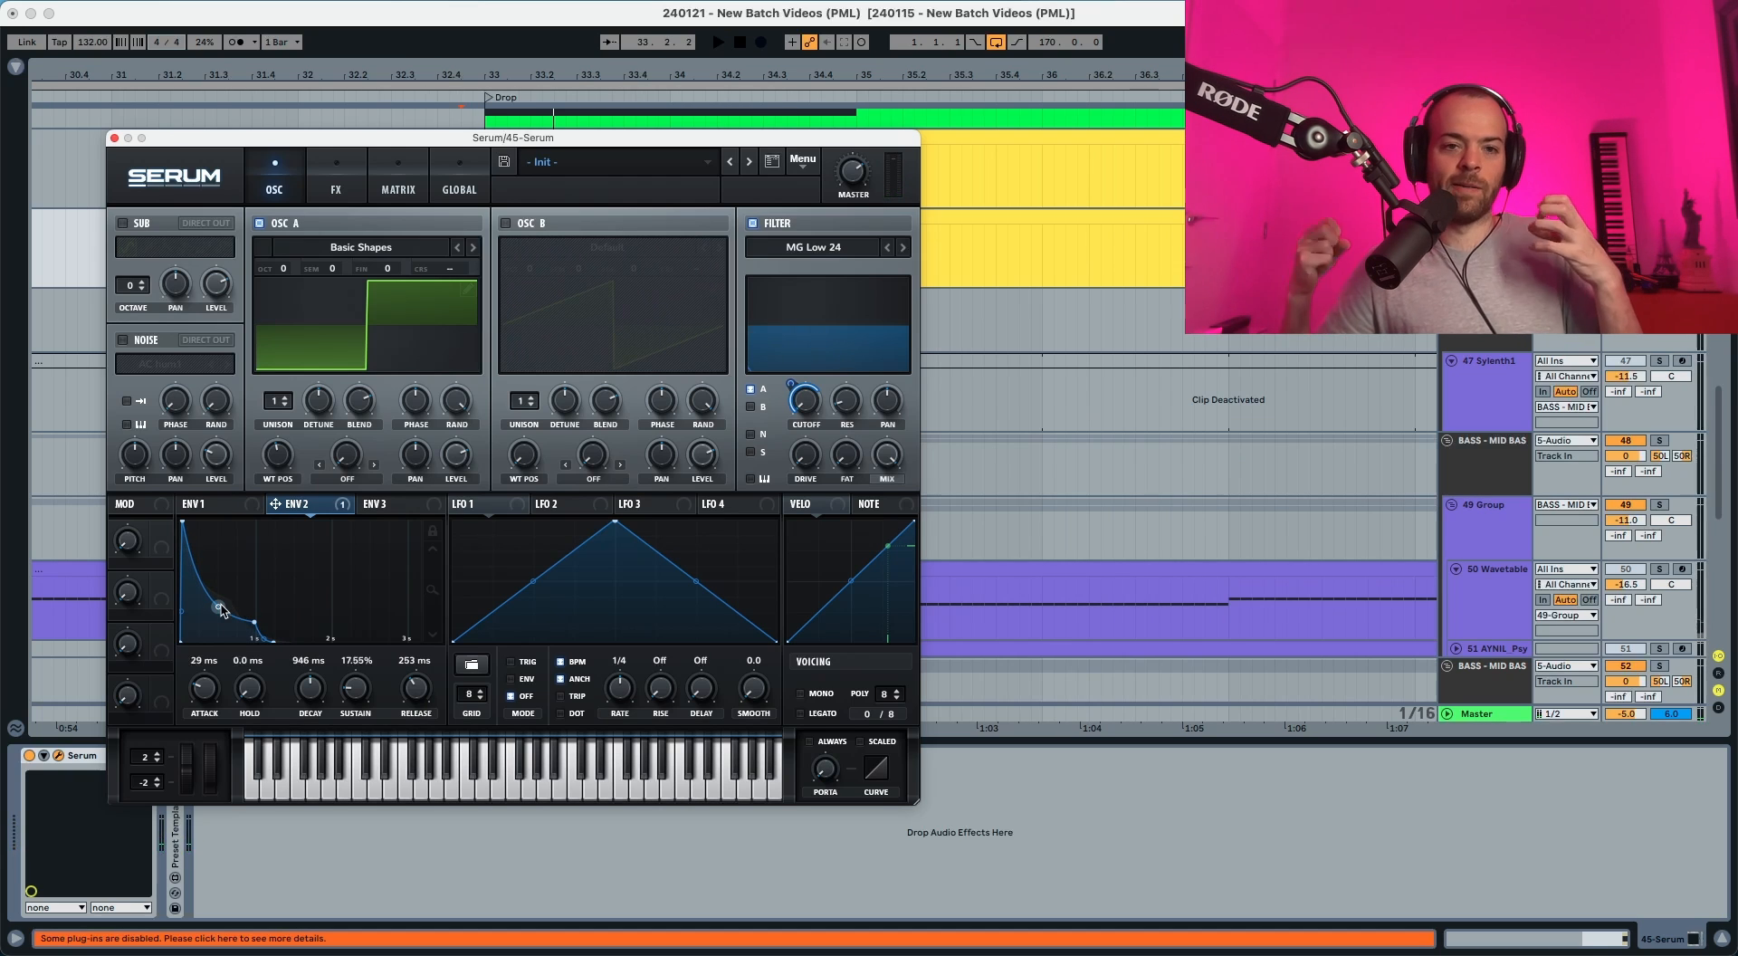
pyautogui.press('space')
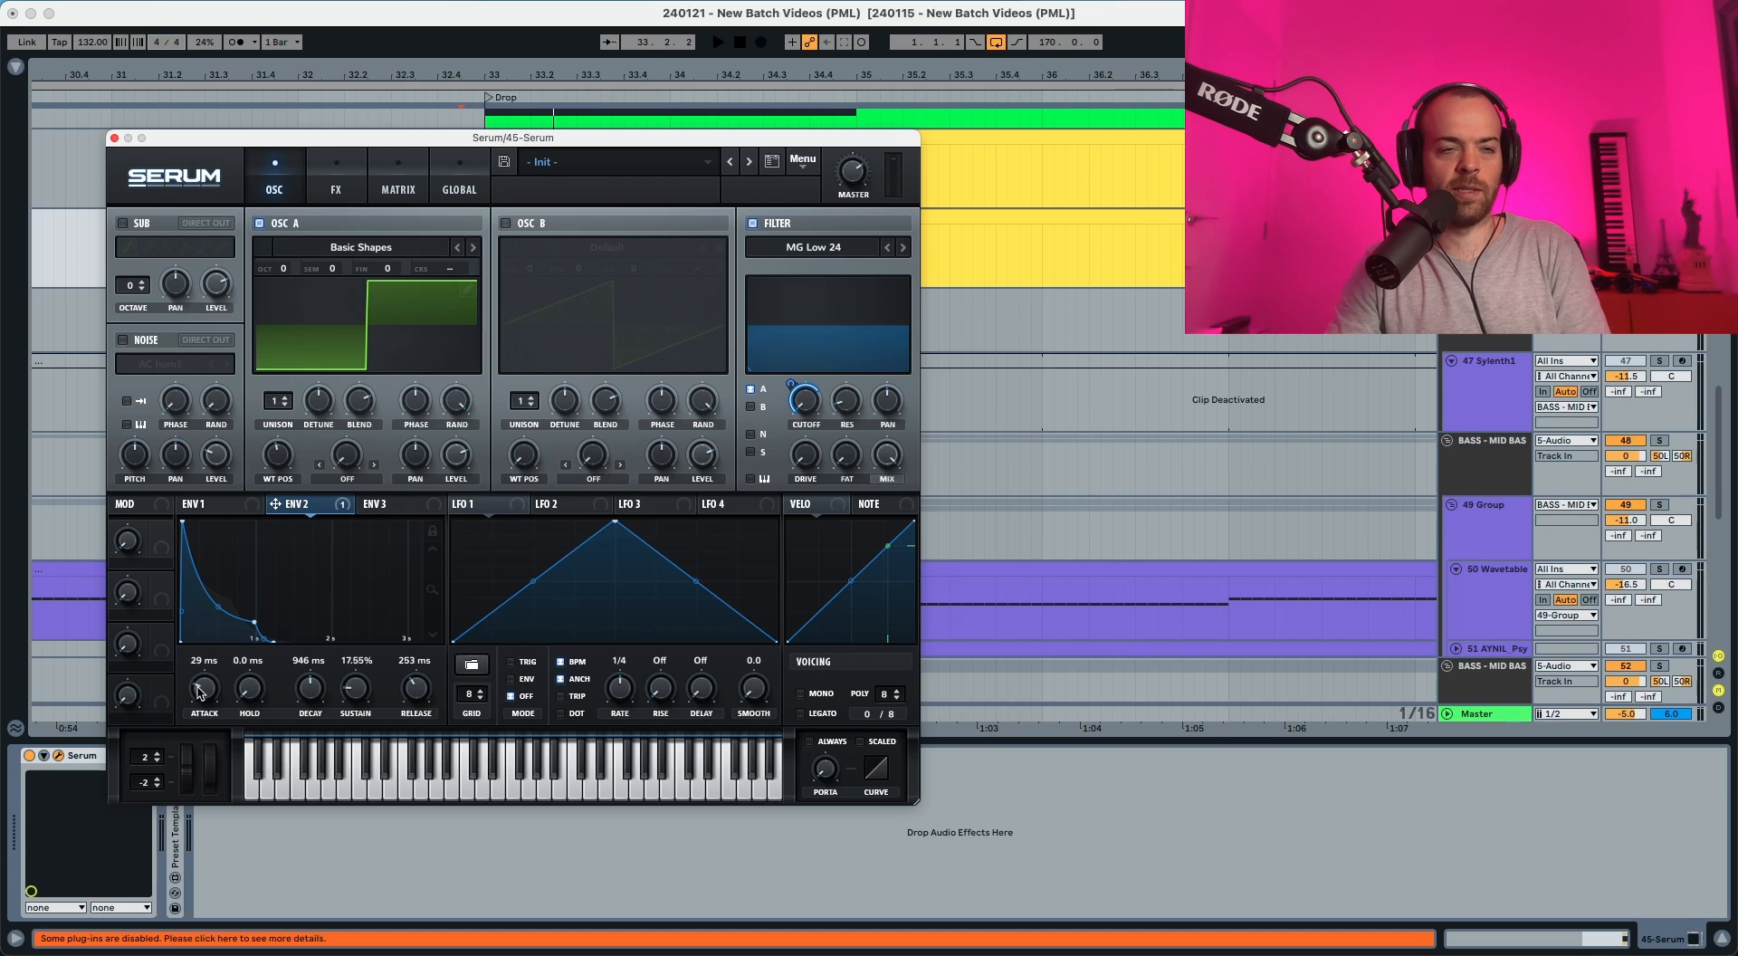
pyautogui.press('space')
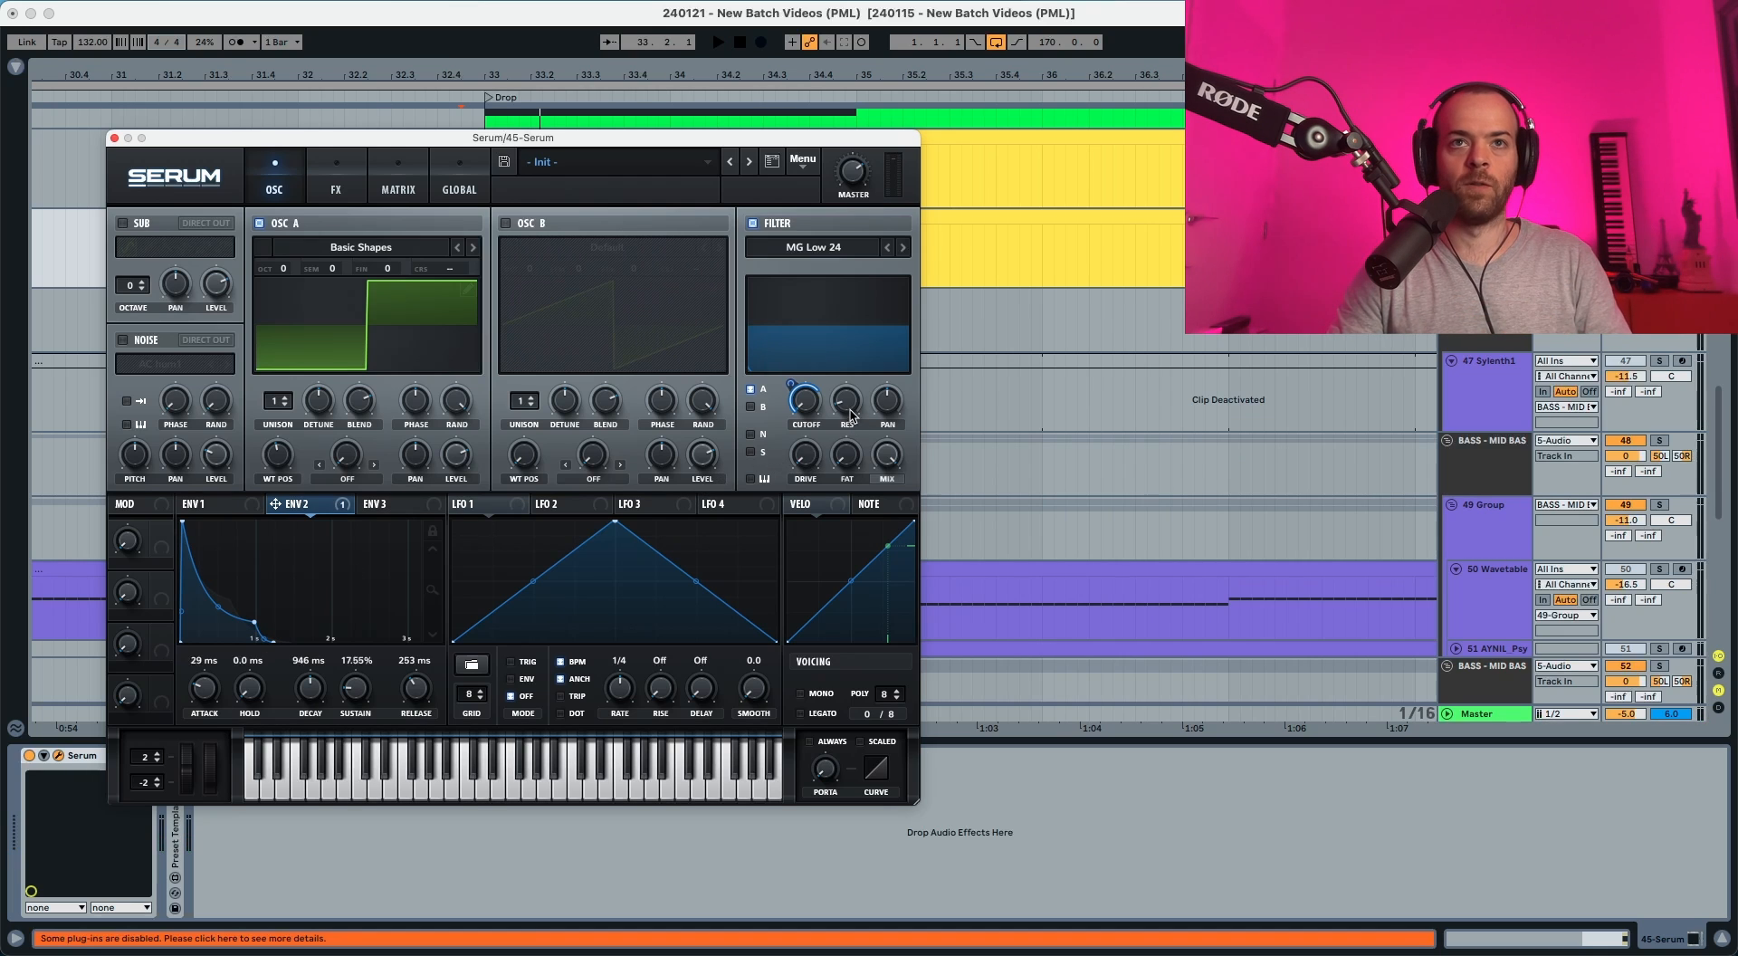
# Adjust the filter's resonance slightly and audition the bass.
pyautogui.moveTo(851, 410)
pyautogui.moveTo(850, 398); pyautogui.dragTo(850, 396)
pyautogui.press('space')
pyautogui.press('space')
pyautogui.moveTo(803, 466)
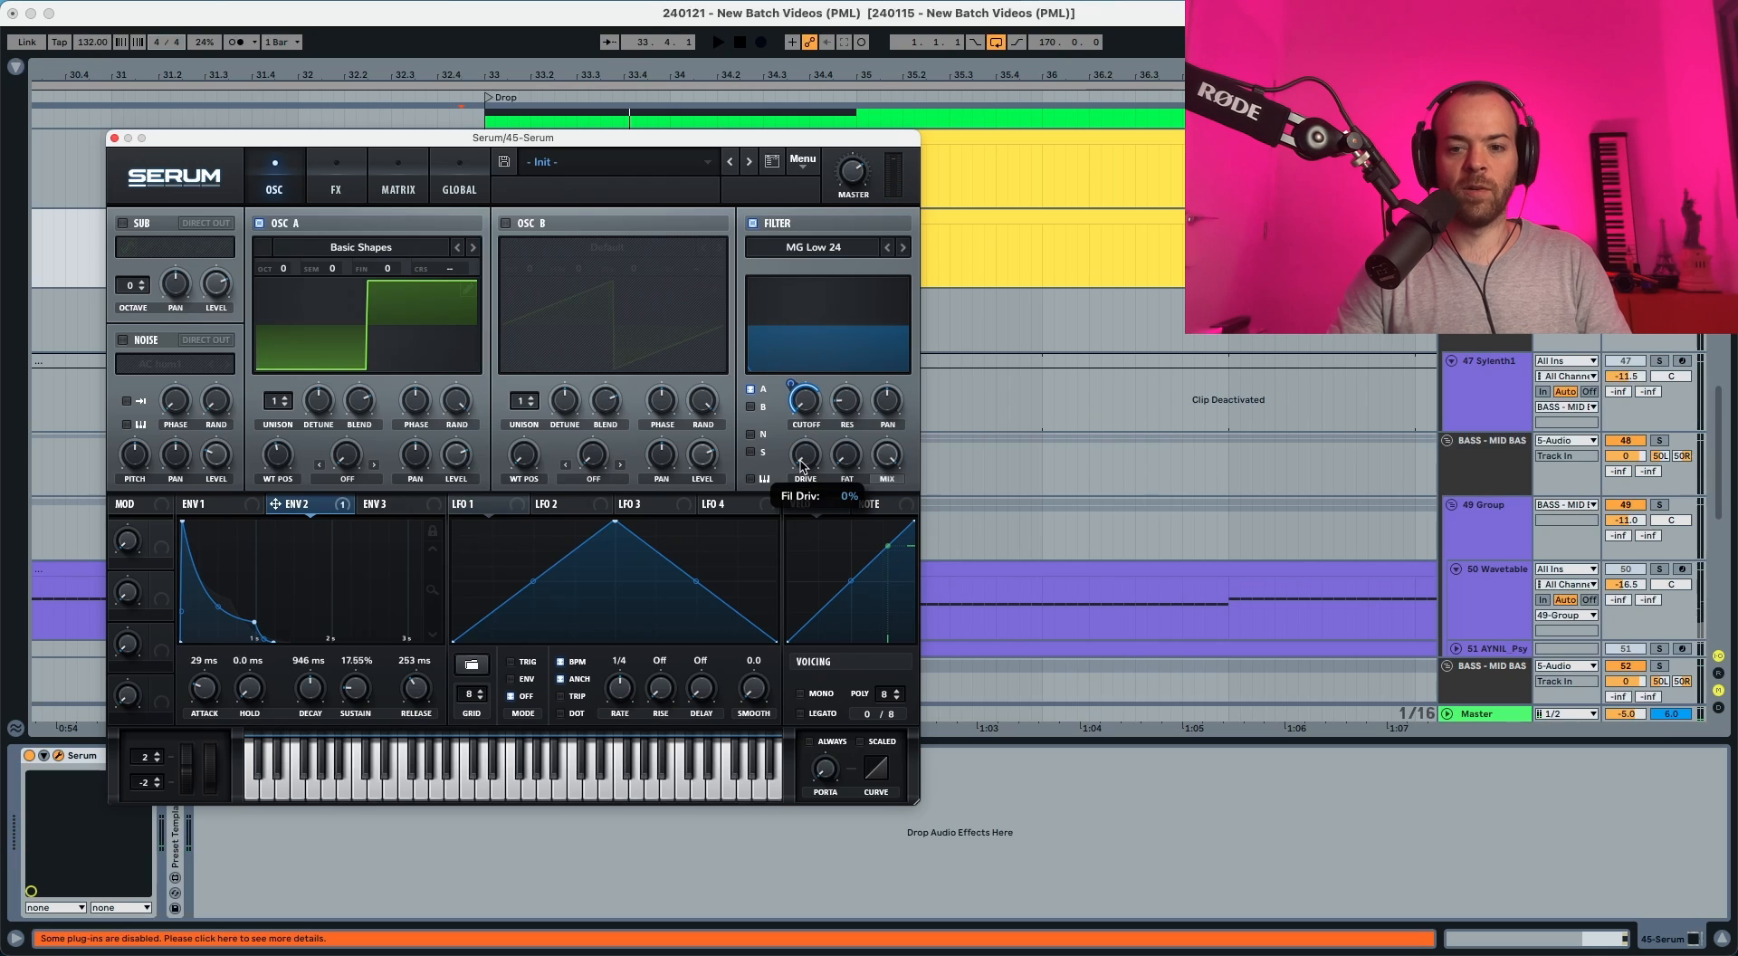
# Add a small amount of filter drive and audition the bass.
pyautogui.moveTo(804, 457); pyautogui.dragTo(807, 442)
pyautogui.press('space')
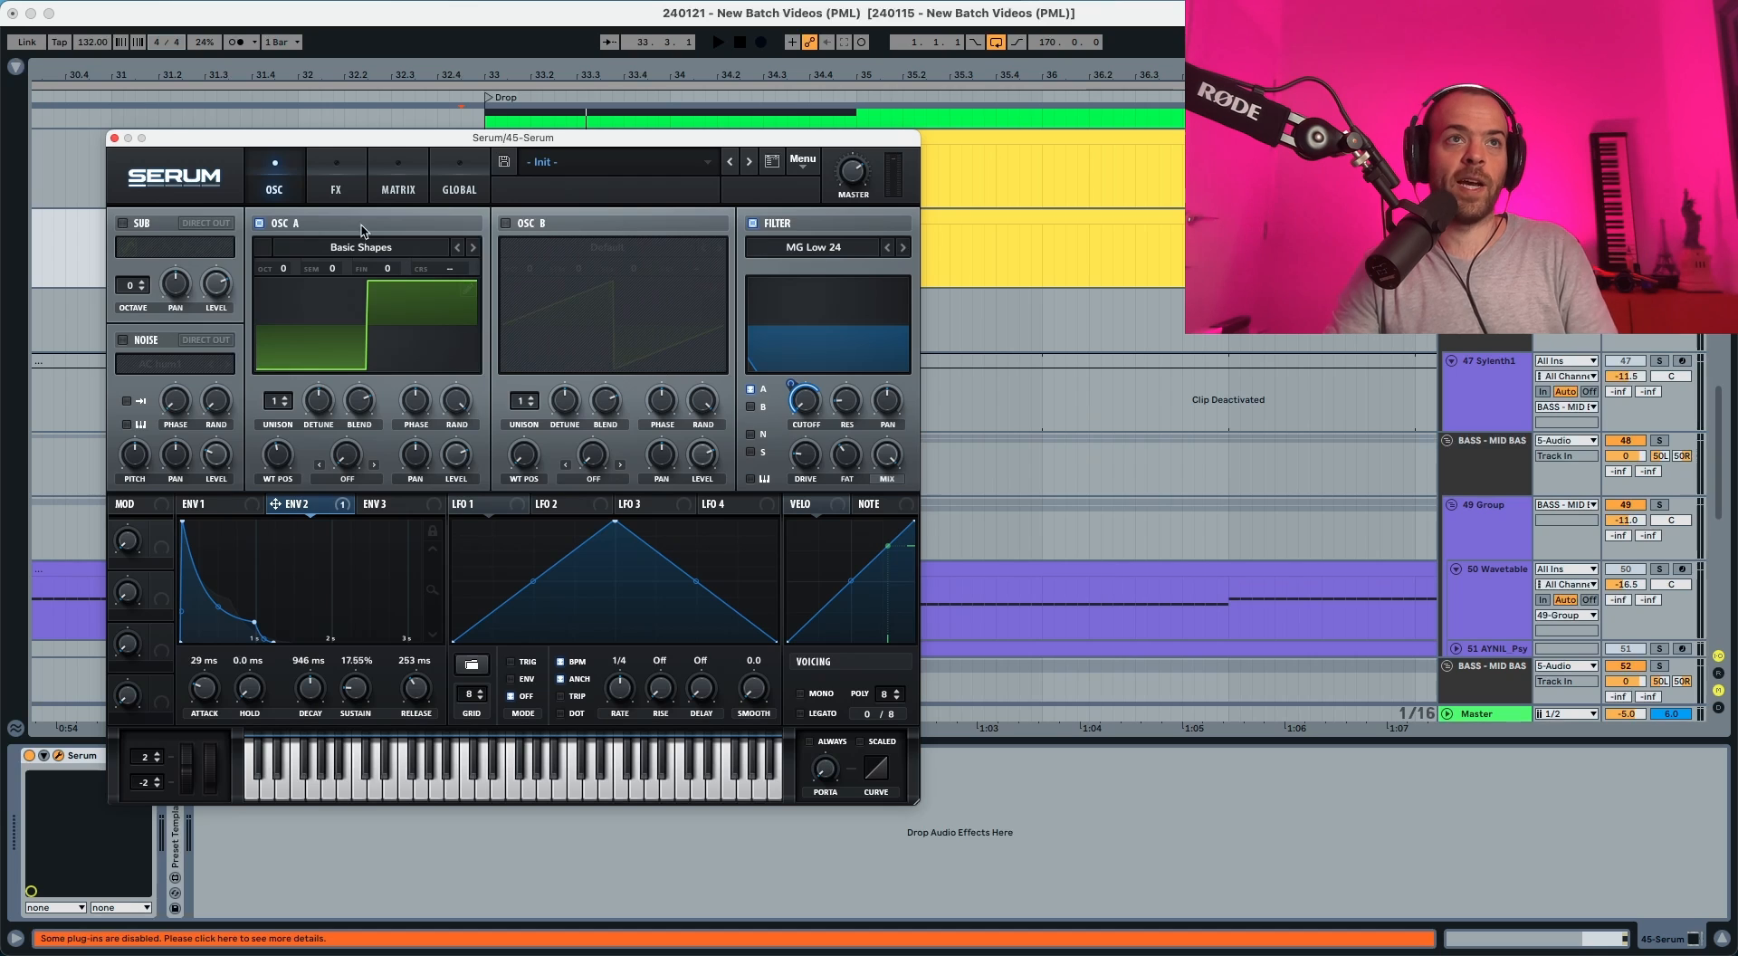
# Enable the EQ effect and move it to the first slot of the effects chain.
pyautogui.click(314, 198)
pyautogui.click(128, 444)
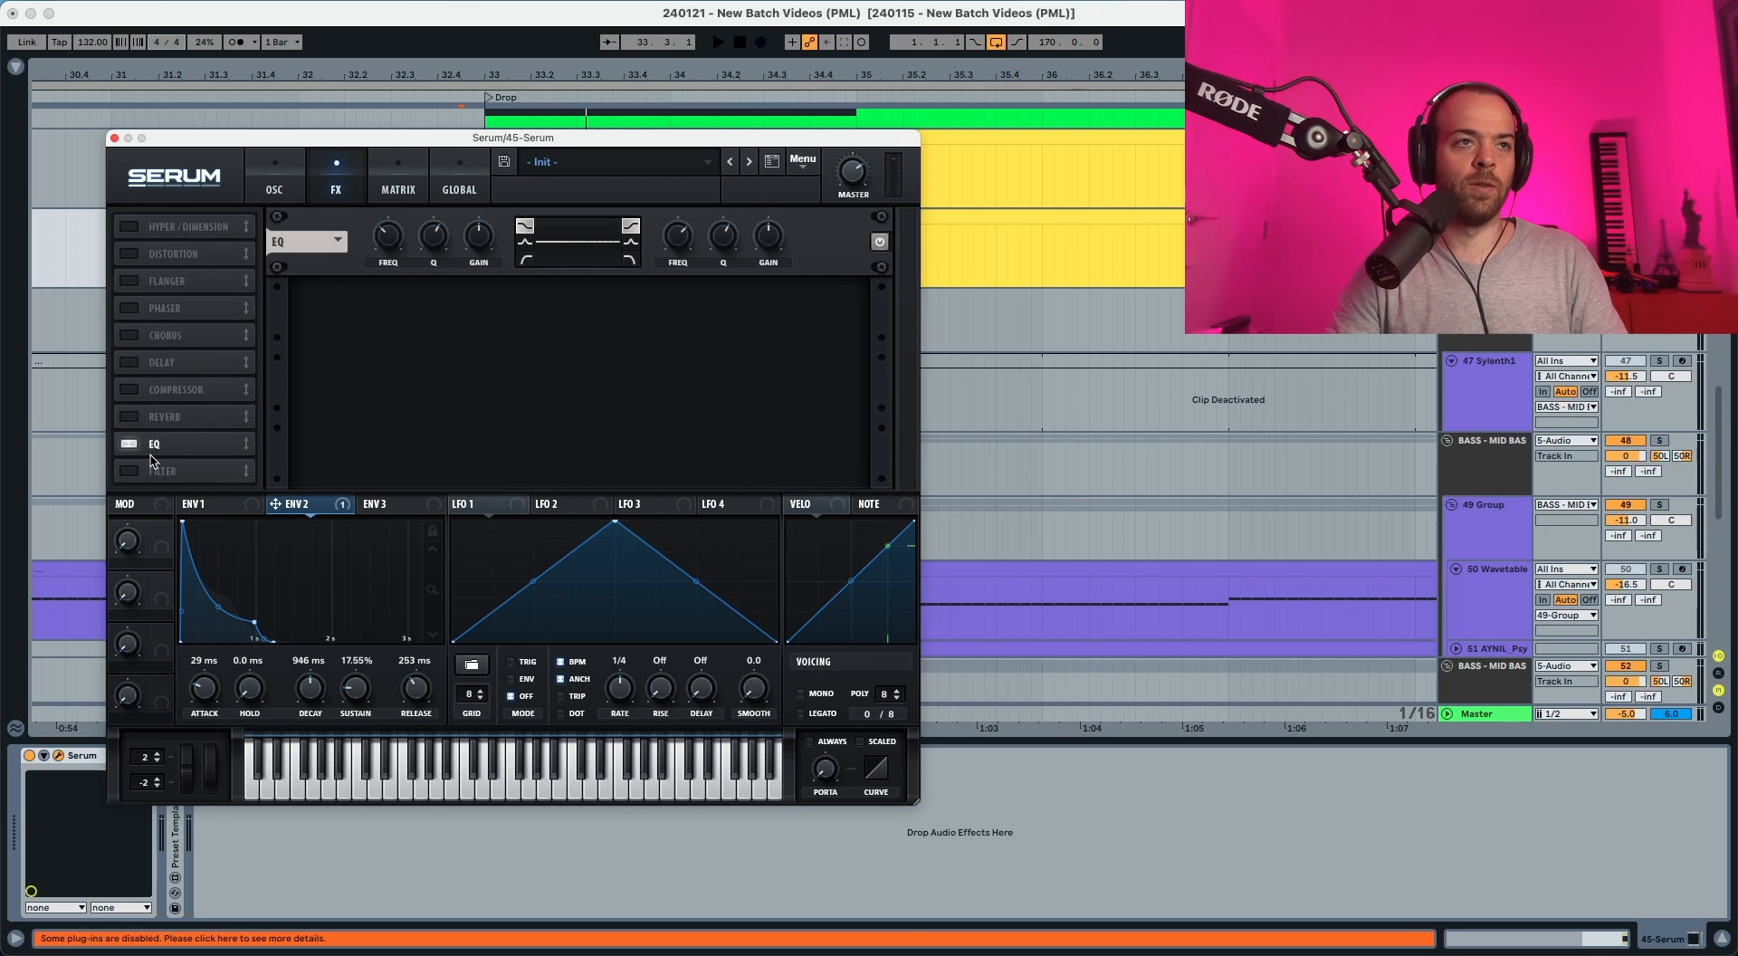
pyautogui.moveTo(151, 452); pyautogui.dragTo(162, 228)
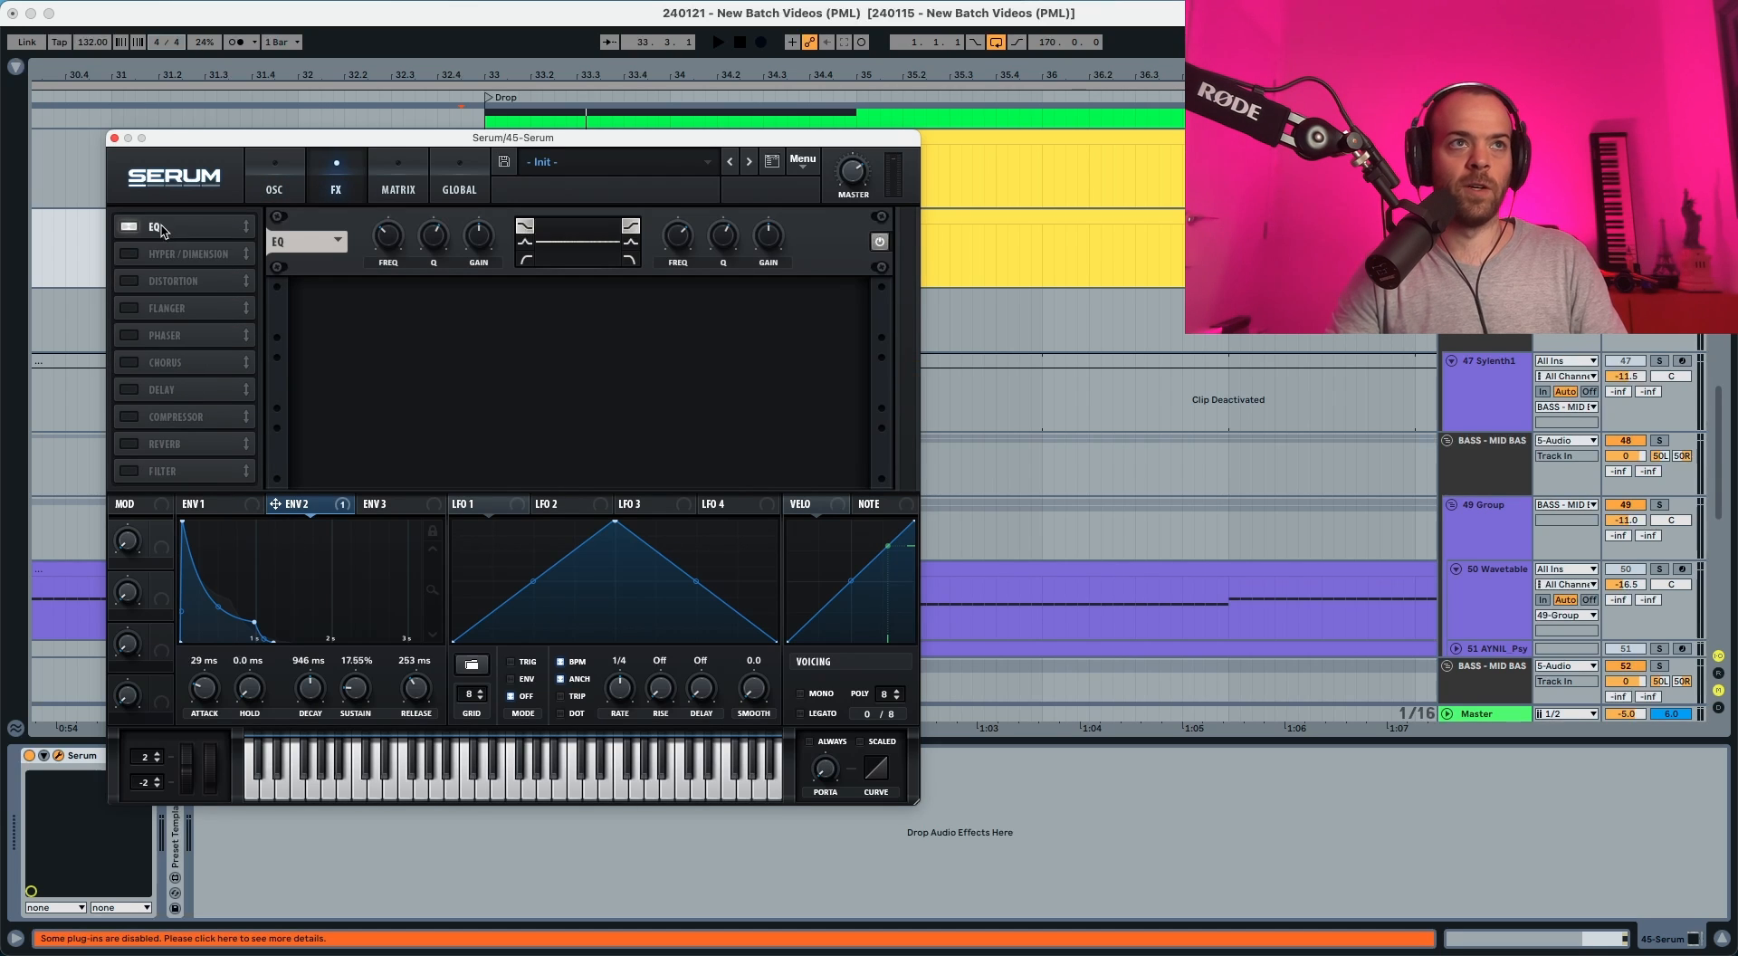
# Switch the EQ's low band to a high-pass shape at 75 Hz with a lower Q, and audition the bass.
pyautogui.click(525, 260)
pyautogui.press('space')
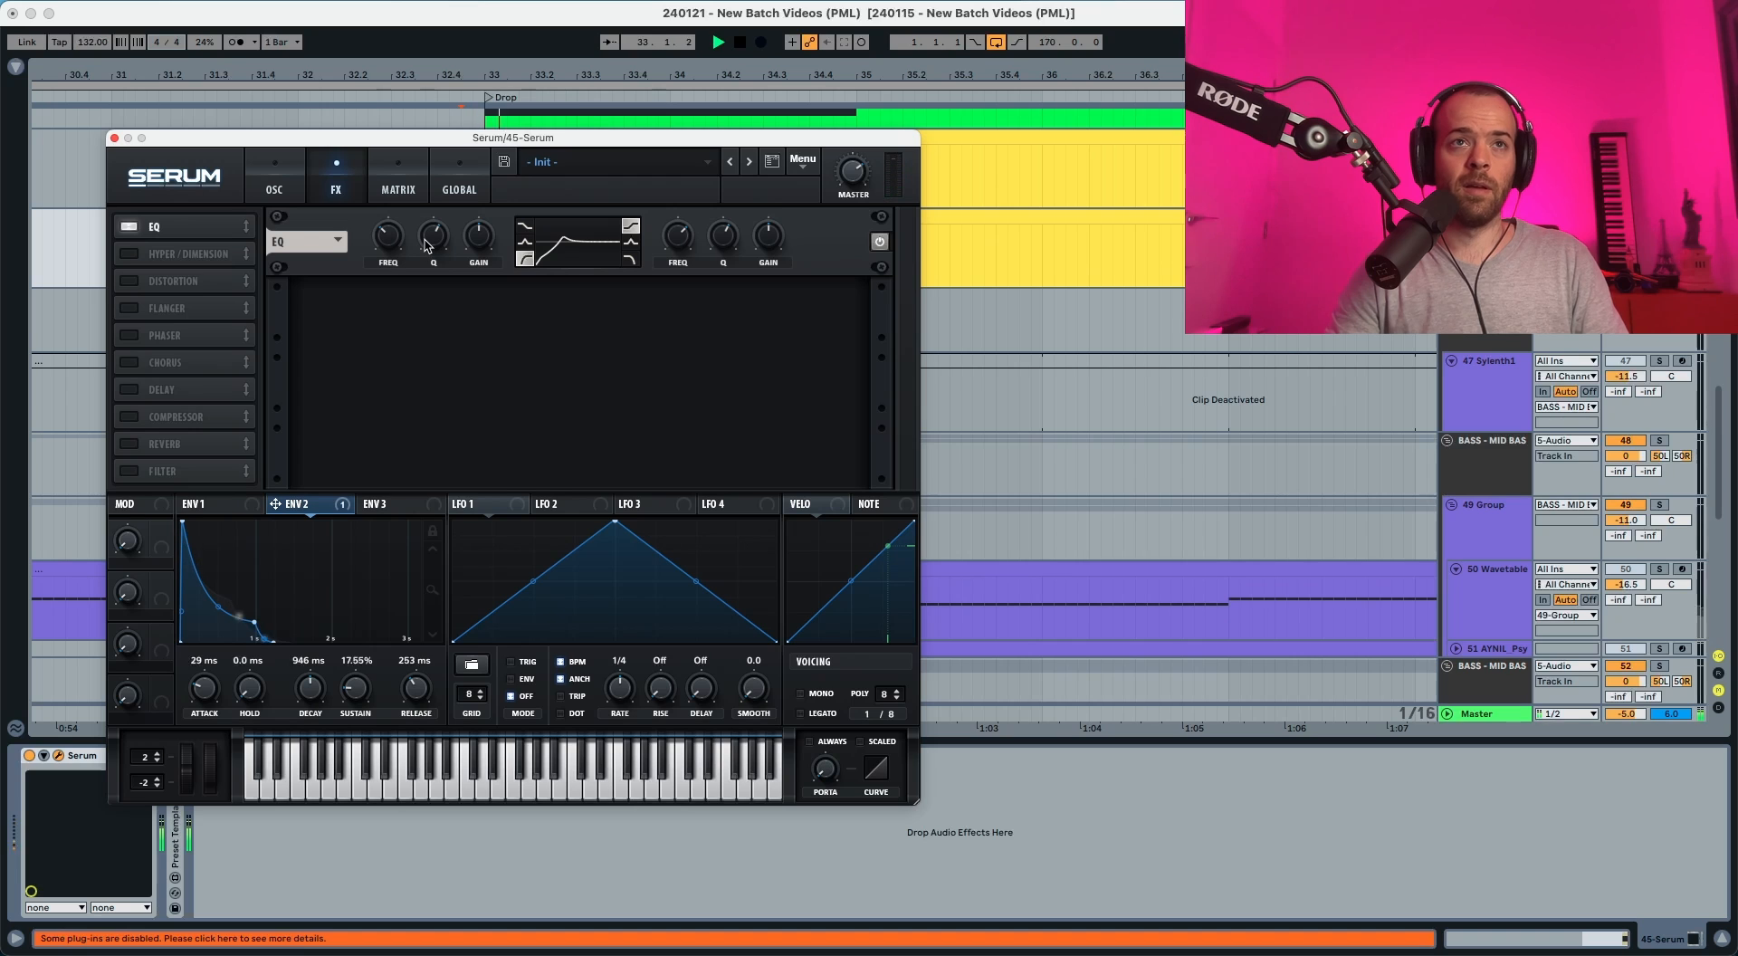
pyautogui.moveTo(430, 242)
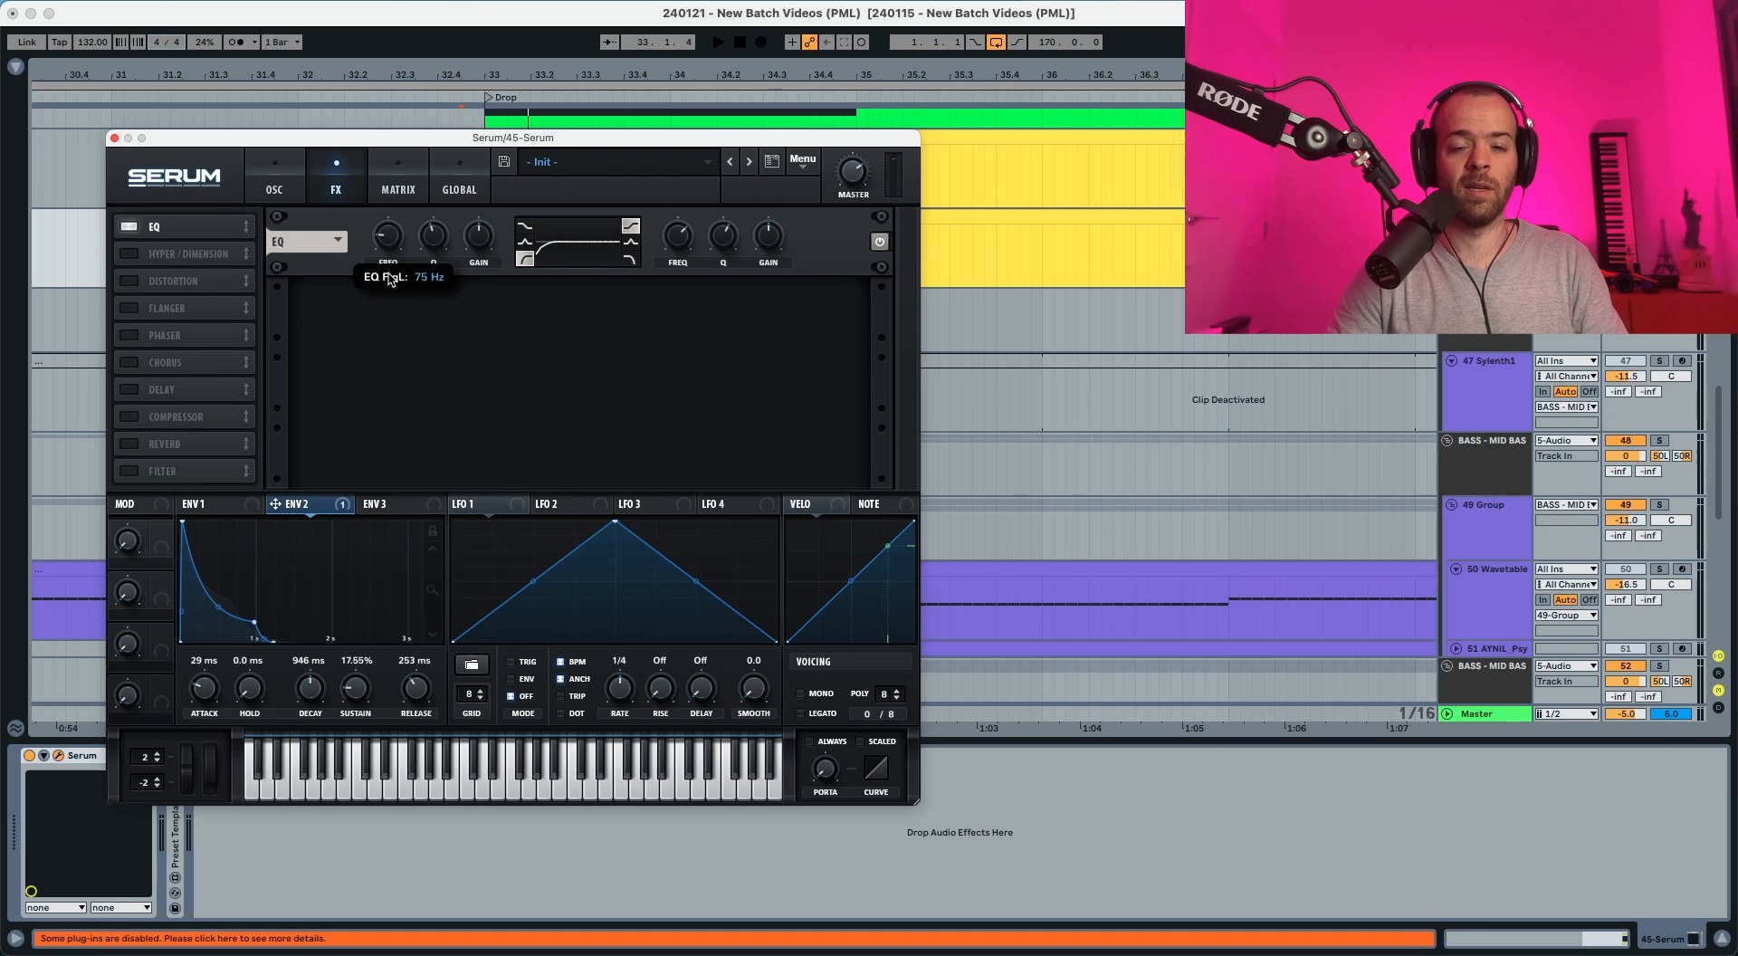
pyautogui.press('space')
pyautogui.press('space')
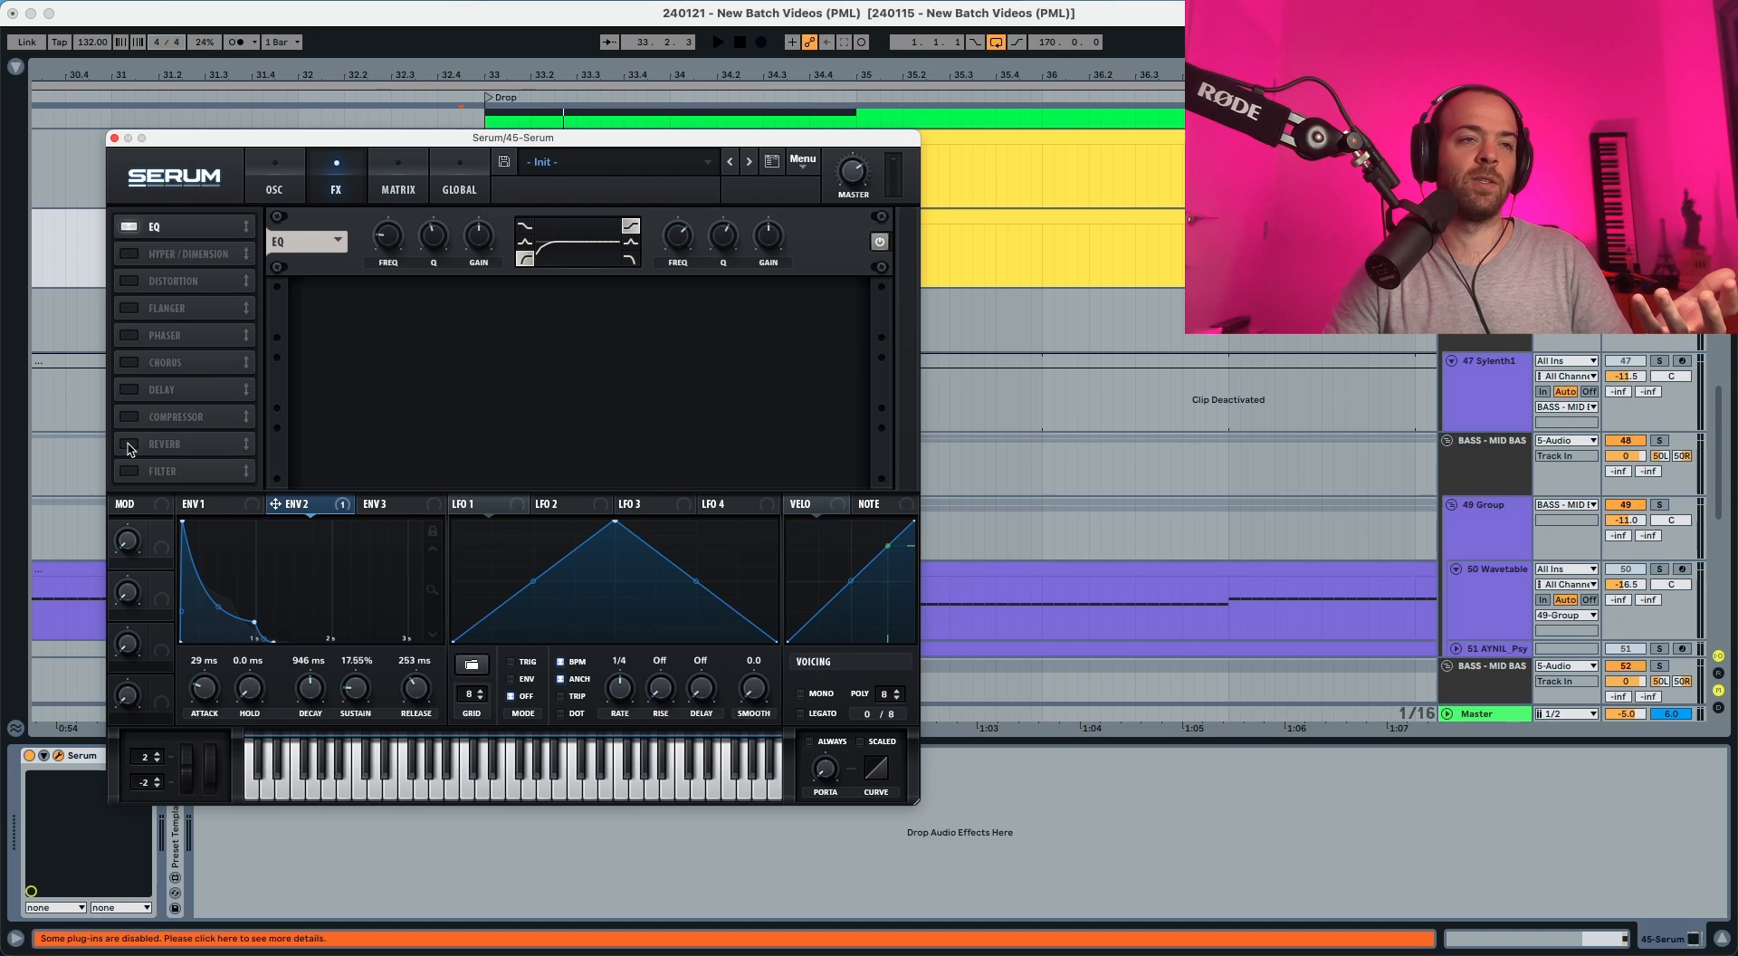
# Enable a Hall reverb directly after the EQ, increase its size and set its decay to 8.1 s while auditioning.
pyautogui.click(156, 444)
pyautogui.moveTo(156, 444); pyautogui.dragTo(169, 261)
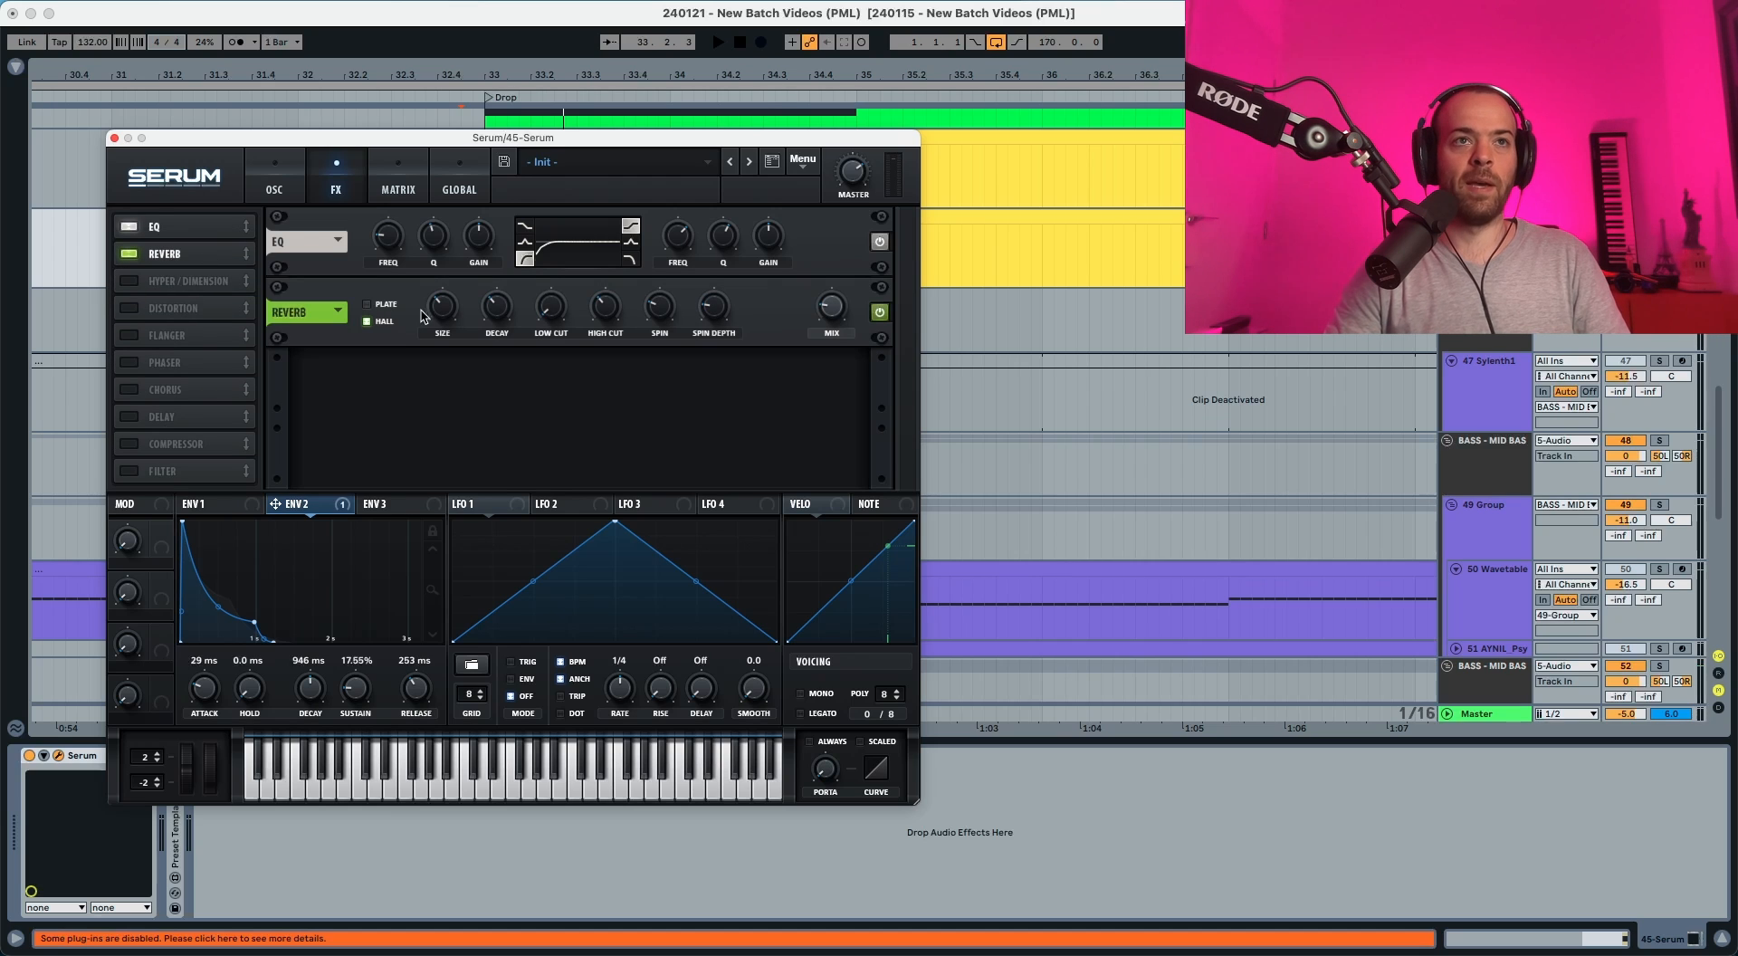
pyautogui.moveTo(435, 314)
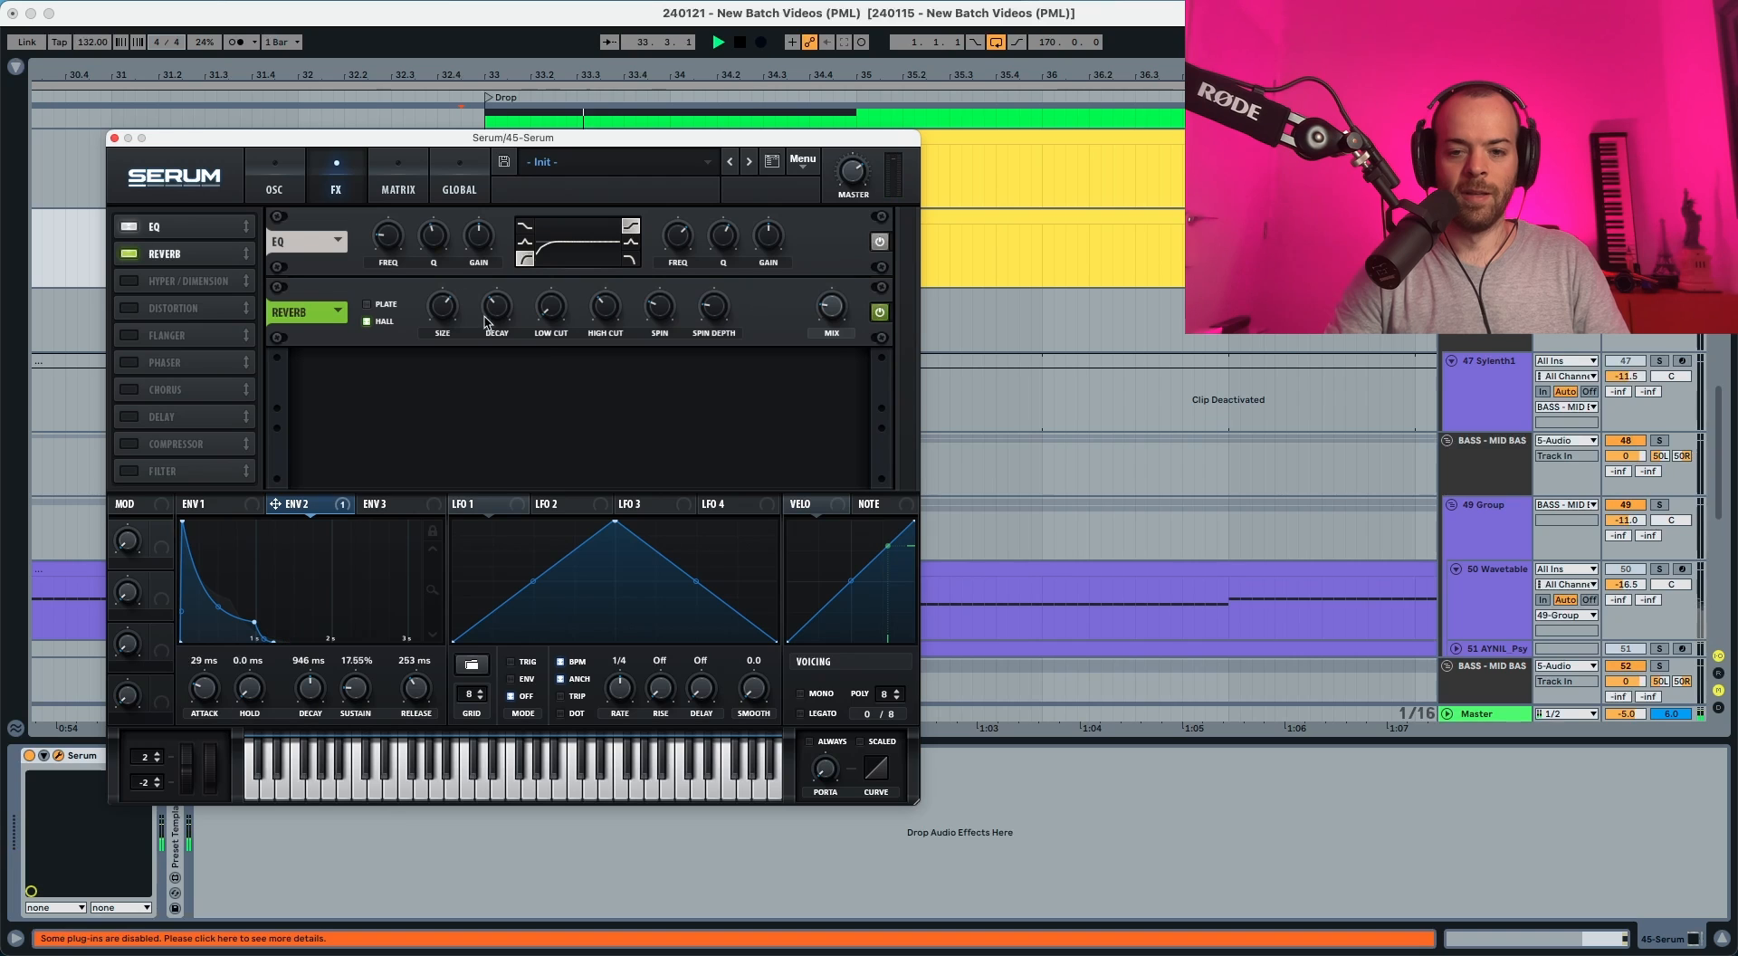
pyautogui.moveTo(492, 315)
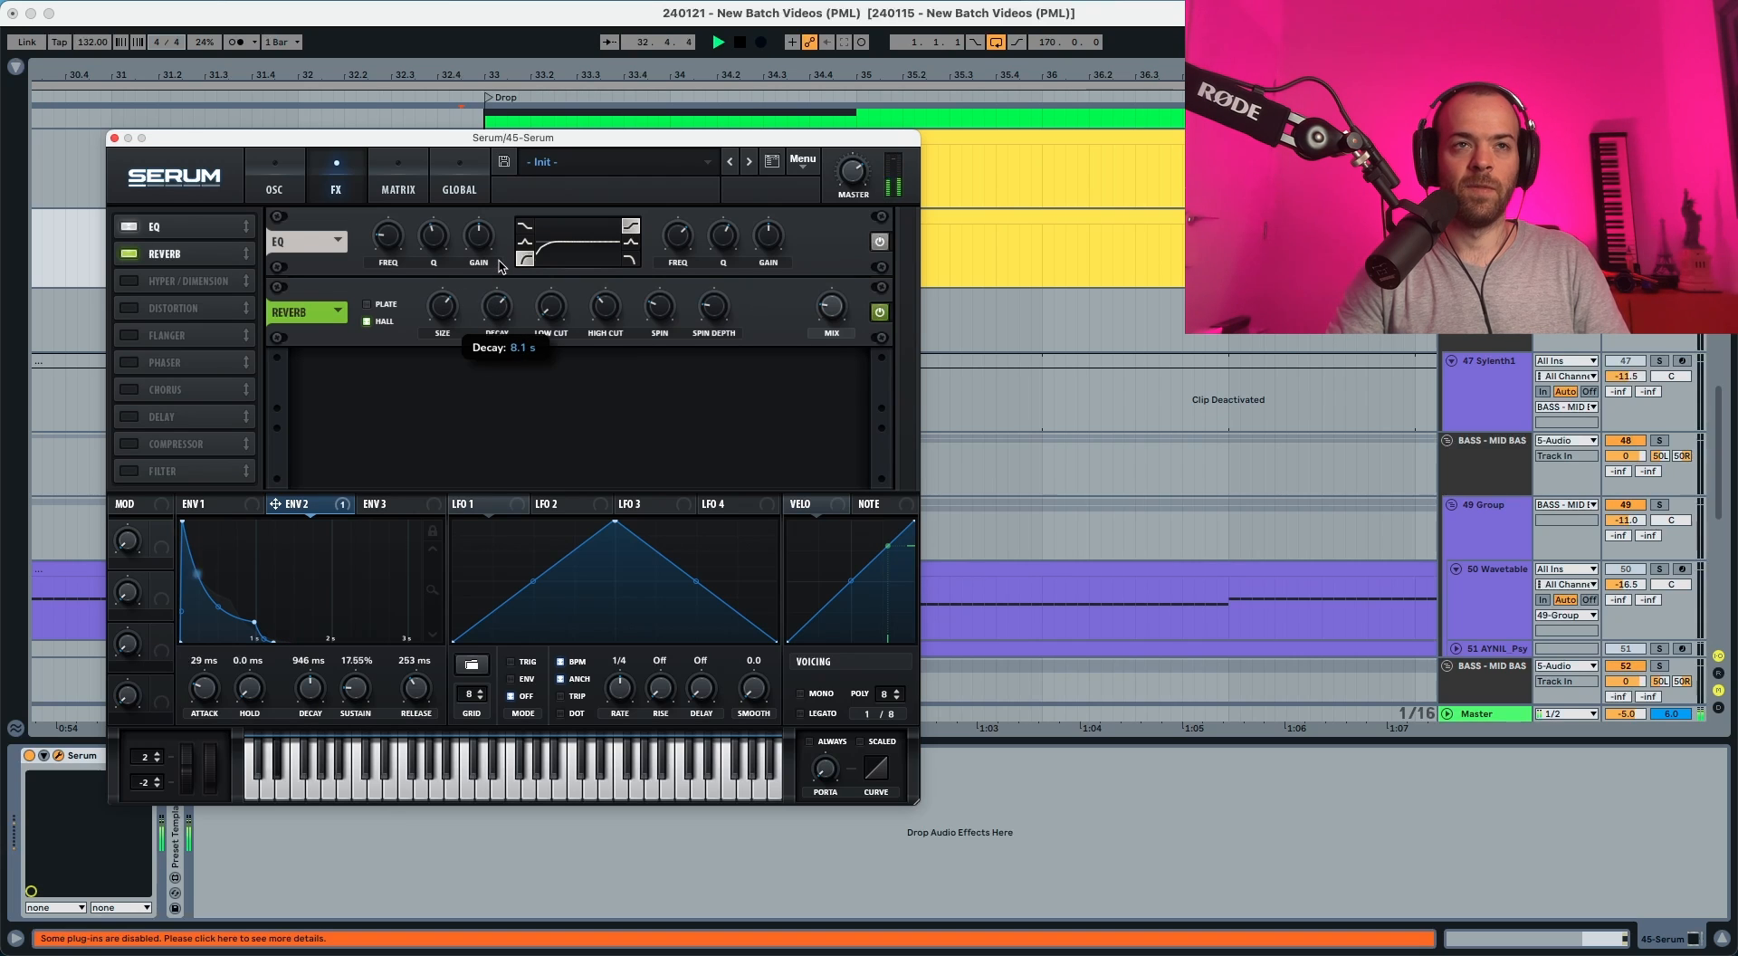
pyautogui.press('space')
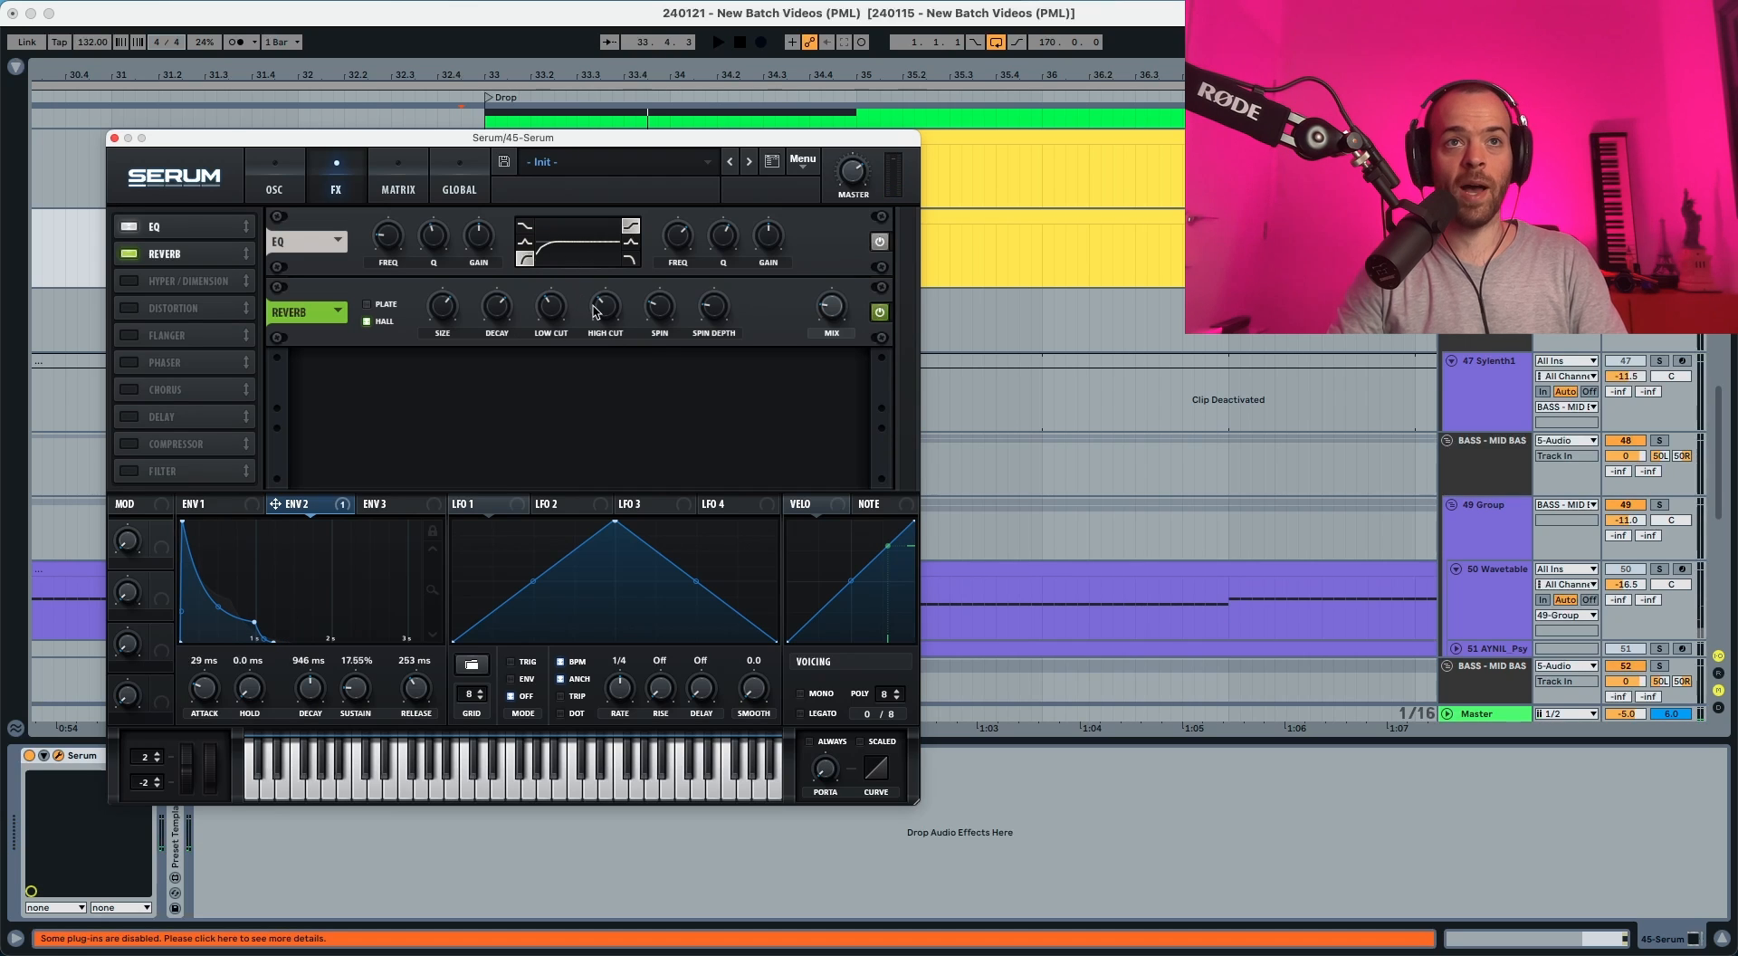
# Raise the reverb's high cut and spin depth, and audition the result.
pyautogui.moveTo(593, 306); pyautogui.dragTo(599, 286)
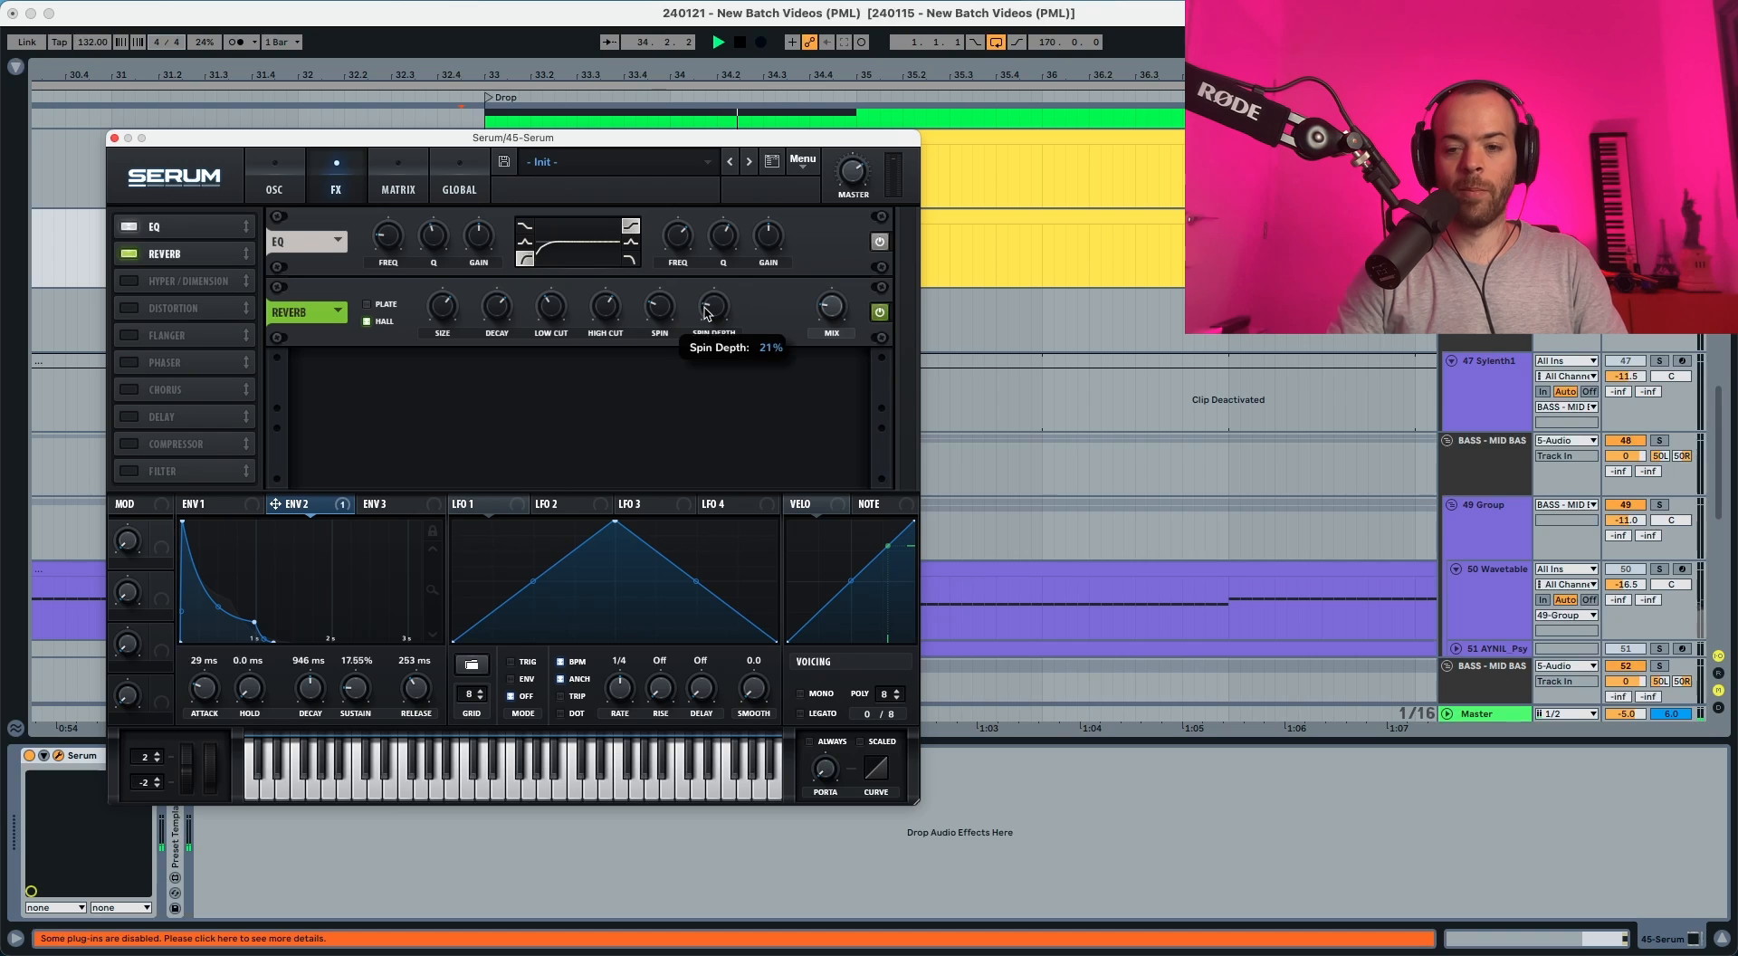
pyautogui.moveTo(709, 276); pyautogui.dragTo(721, 259)
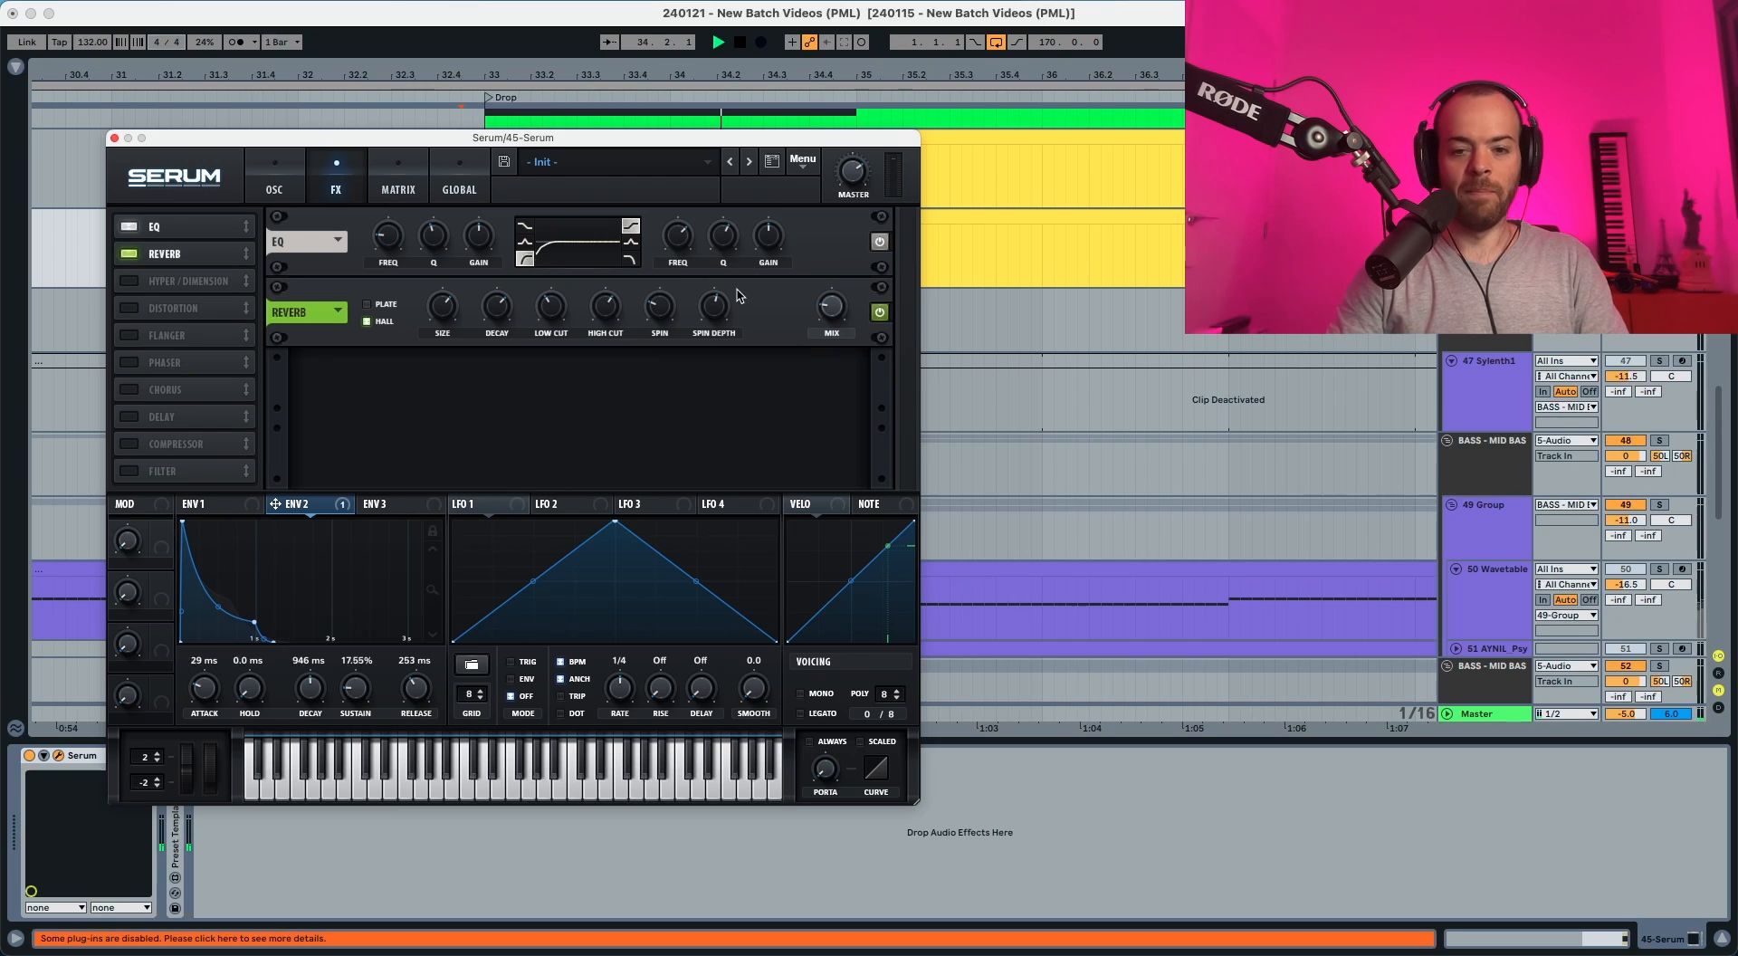
pyautogui.press('space')
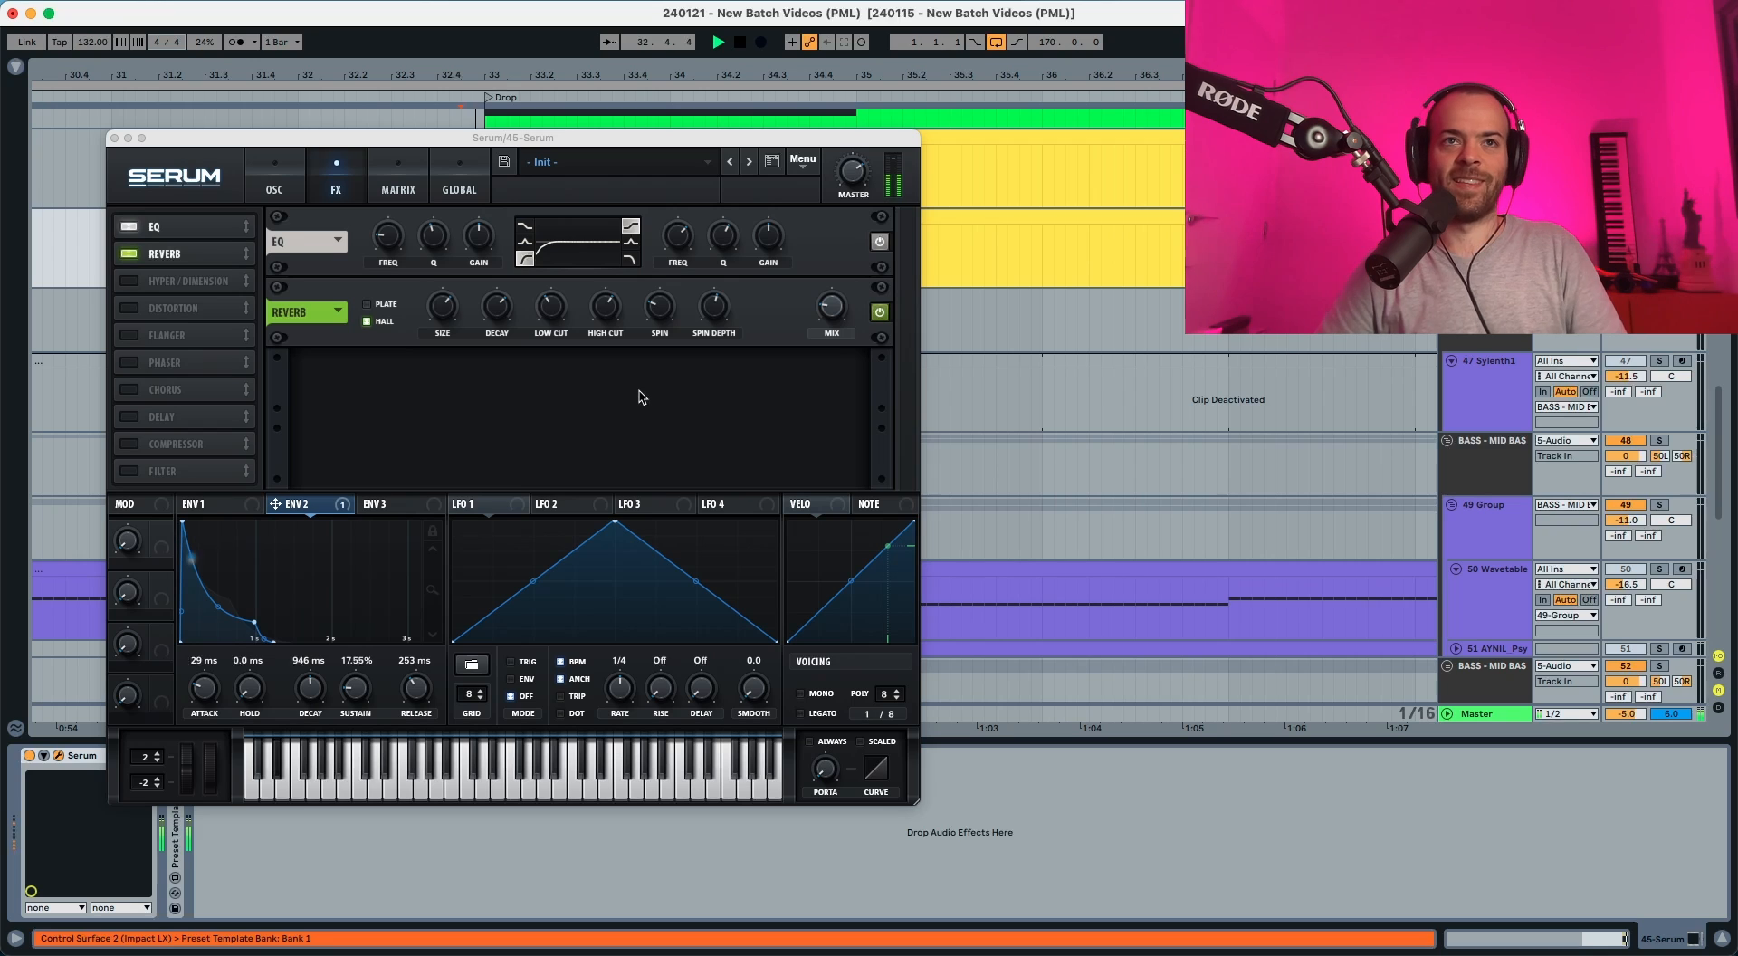
pyautogui.press('space')
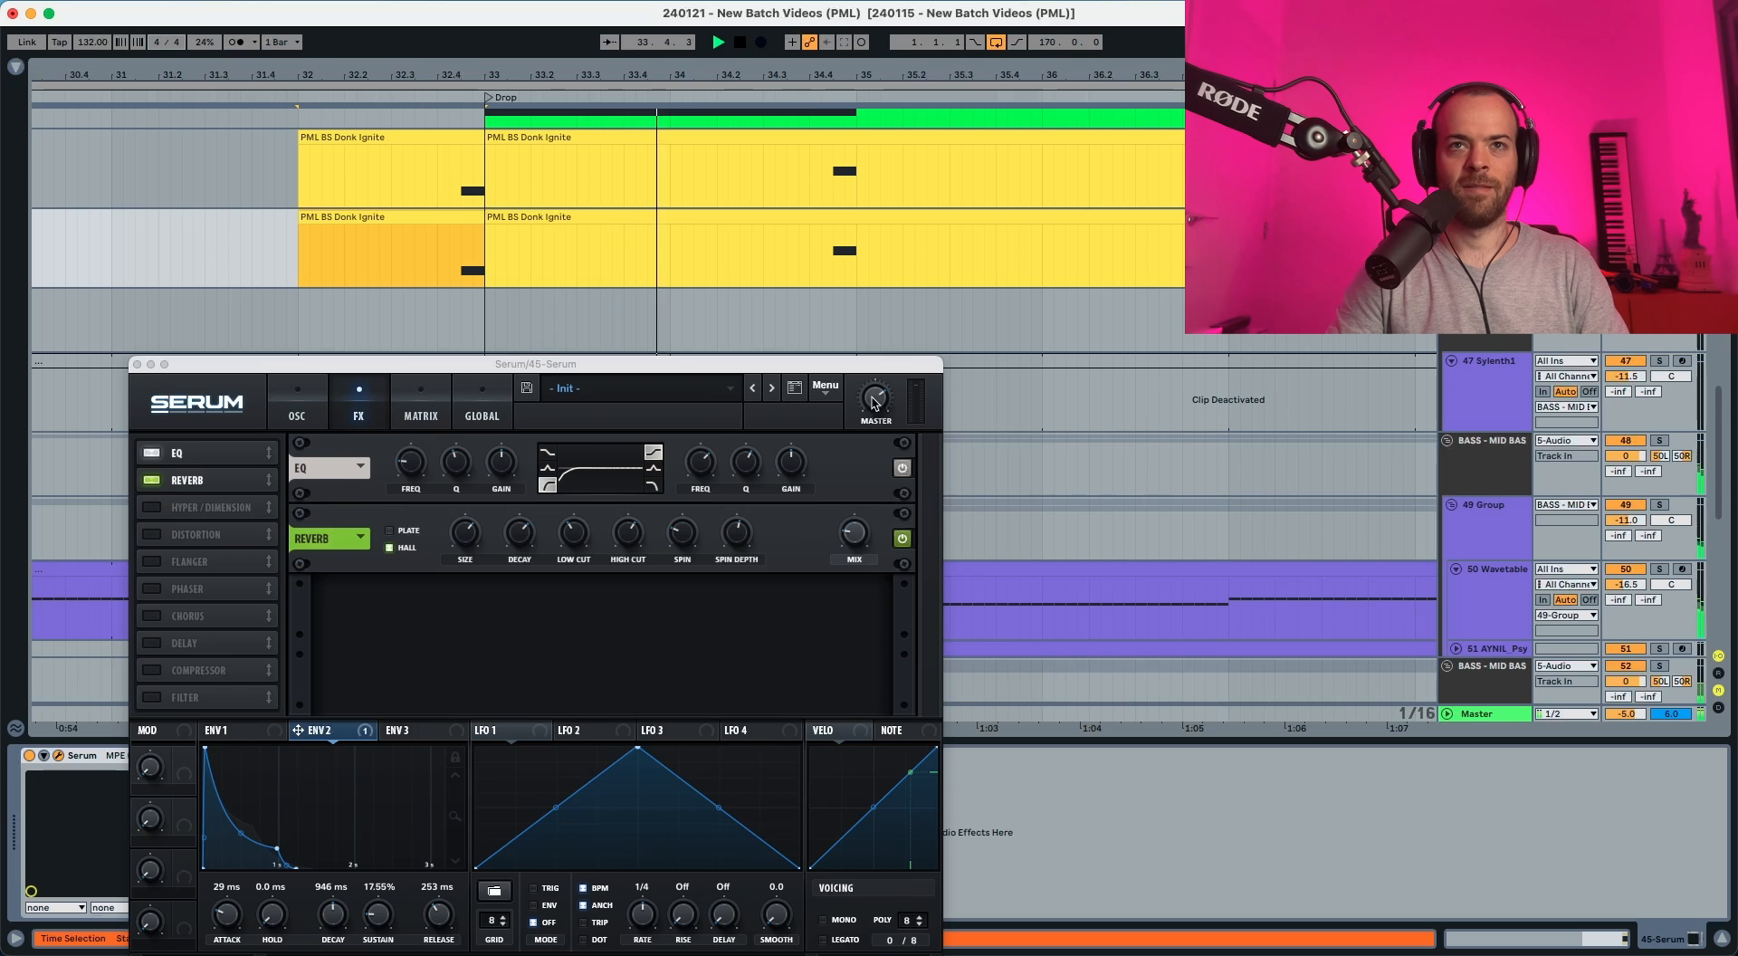
# Set the synth's master volume to 81% (-5.4 dB) during playback and close the plug-in window.
pyautogui.press('space')
pyautogui.click(875, 404)
pyautogui.moveTo(875, 385); pyautogui.dragTo(876, 383)
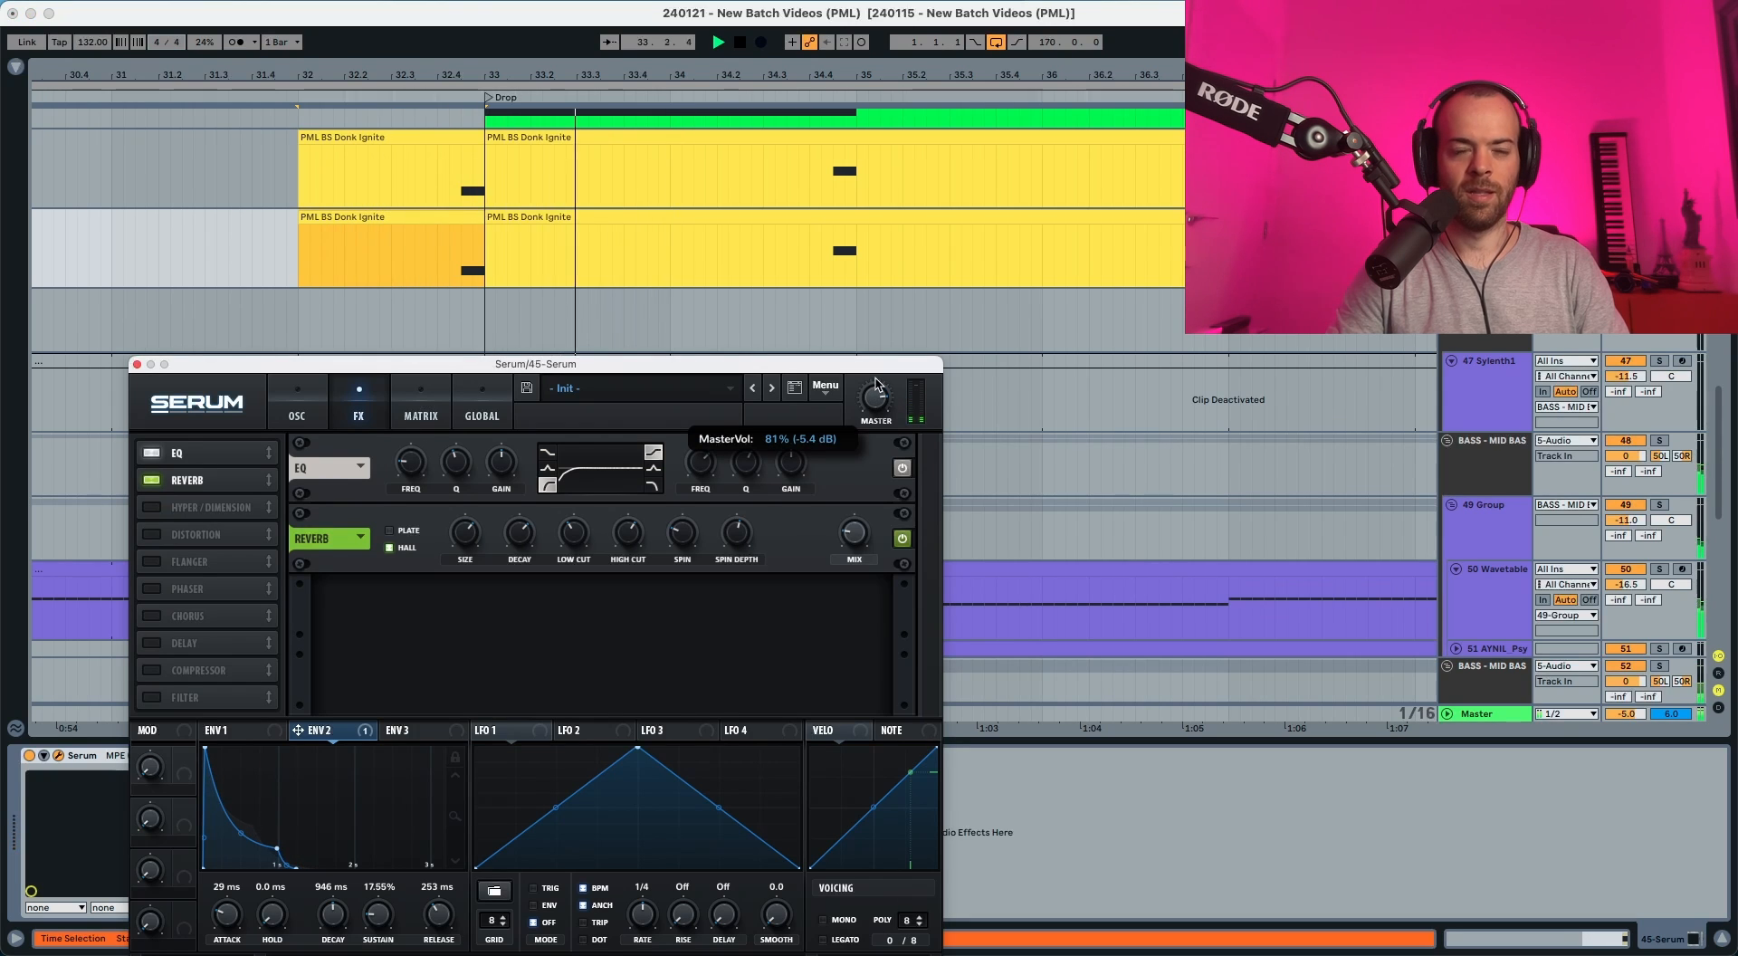
pyautogui.click(137, 365)
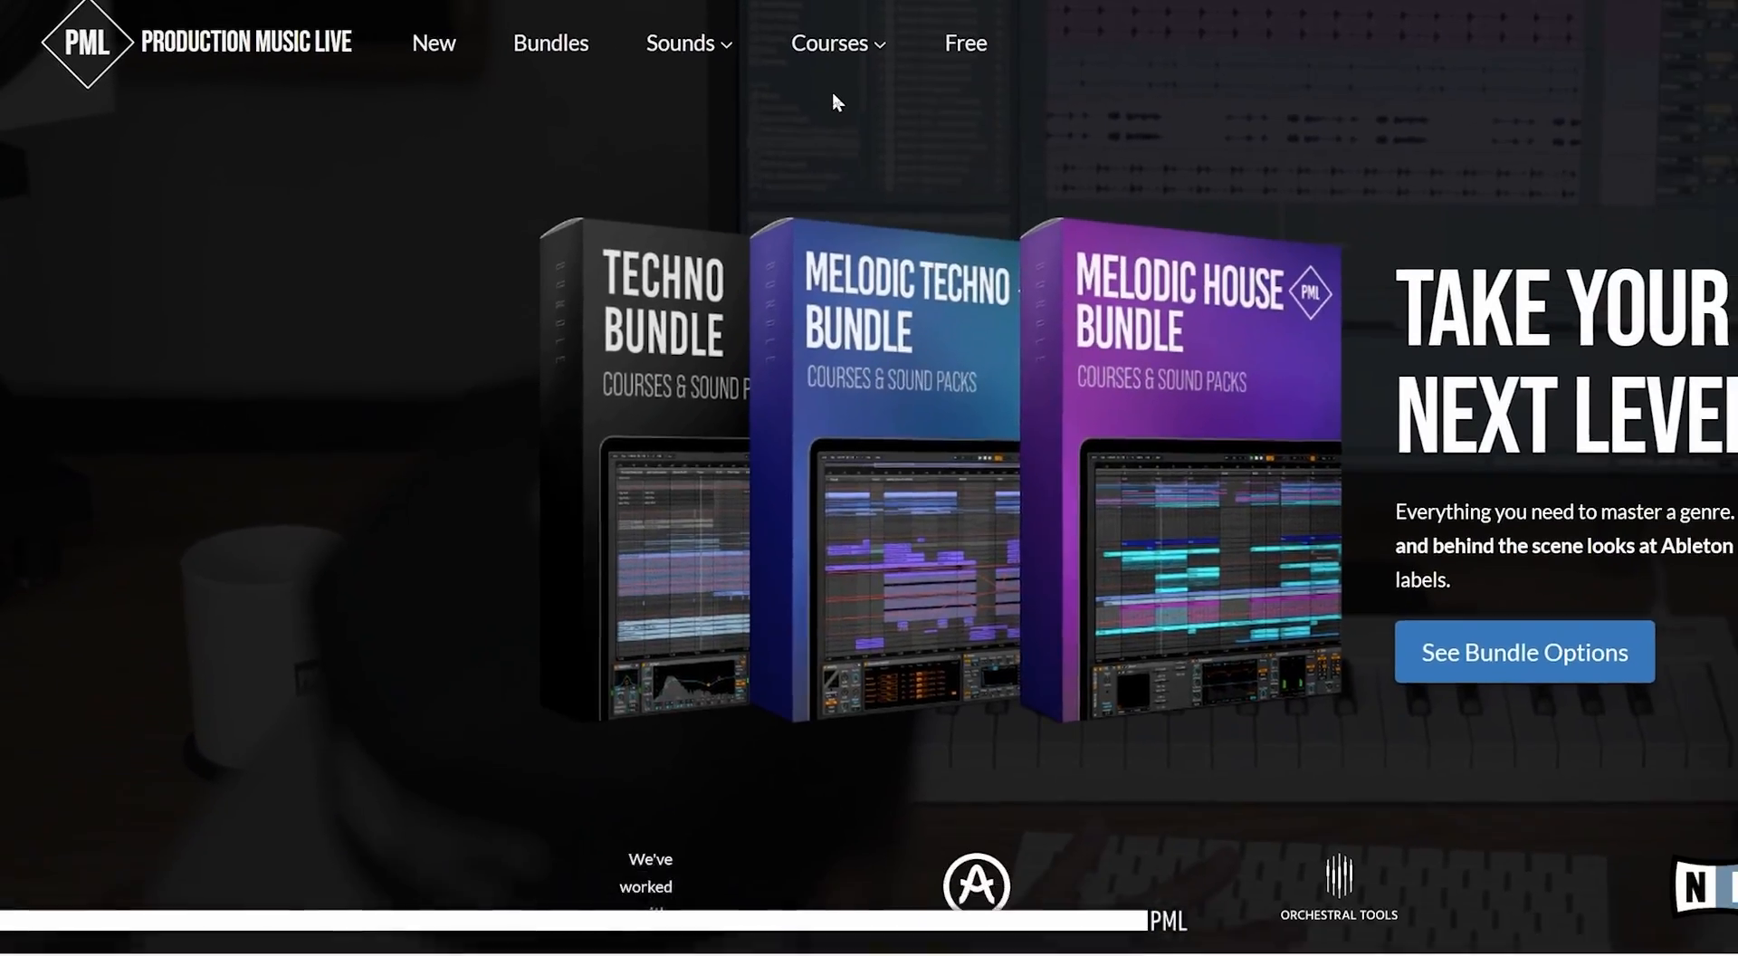
pyautogui.moveTo(951, 51)
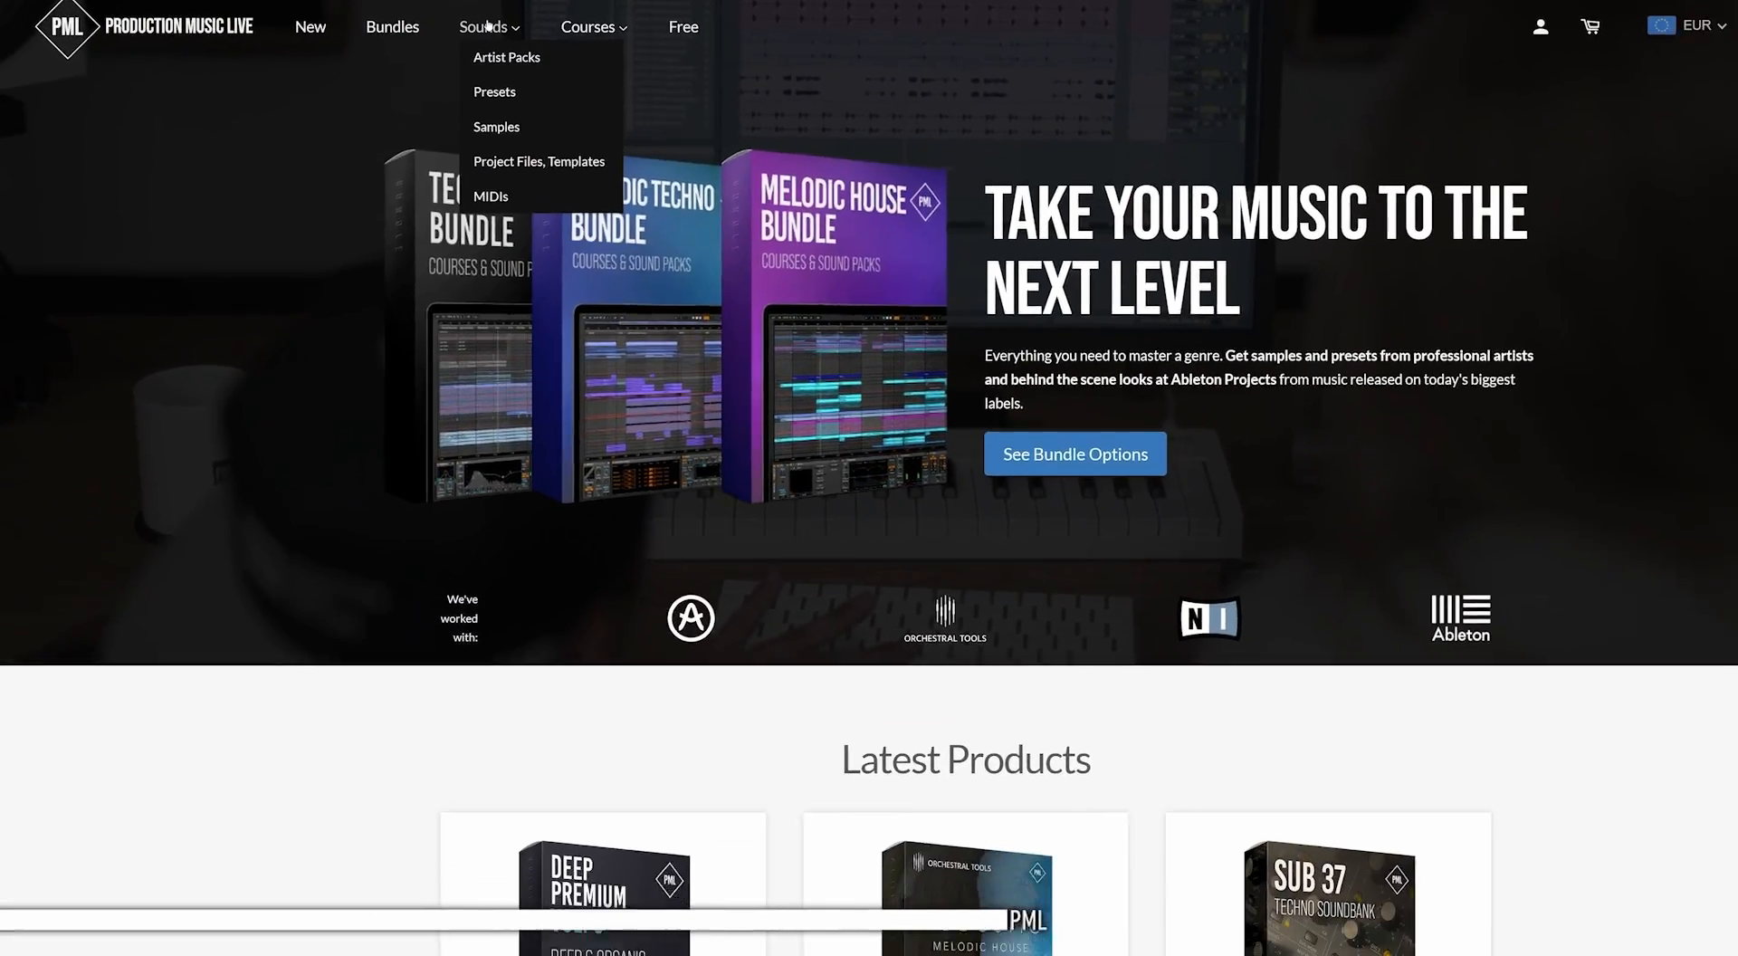